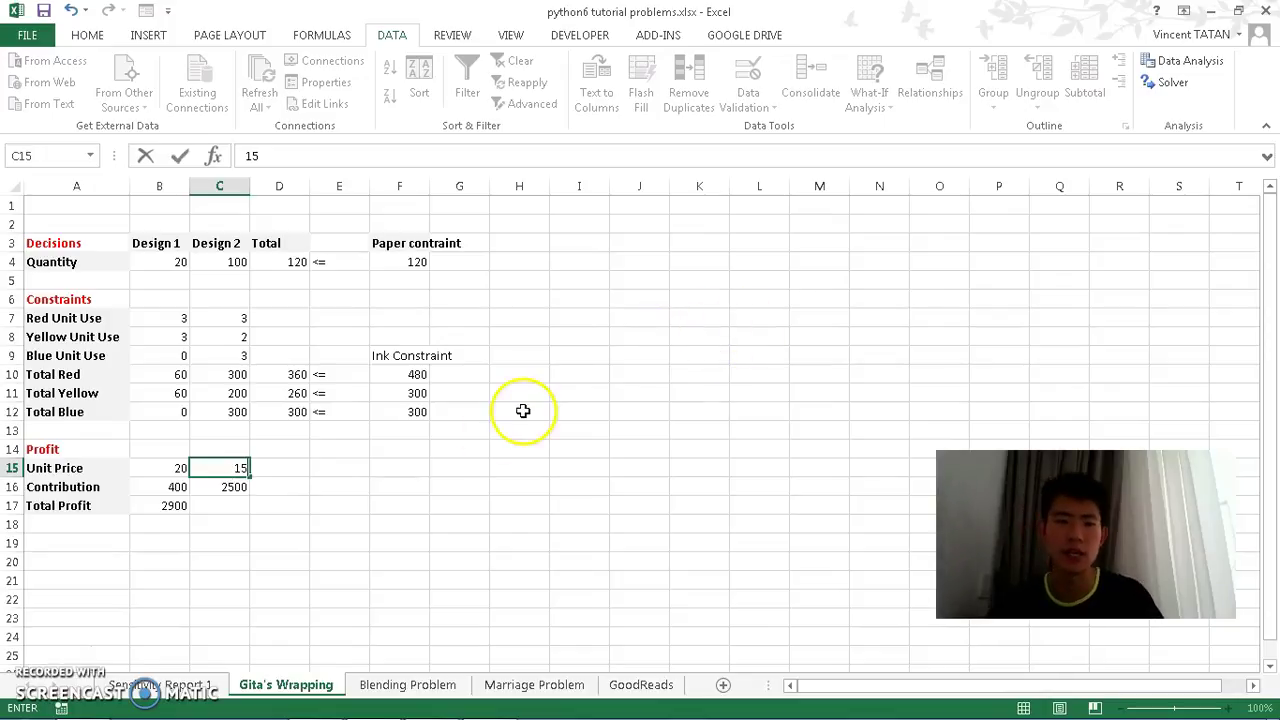
Set the Design 2 unit price to 15, run Solver to maximise total profit, and keep the solution
key(ctrl+Return)
click(1166, 84)
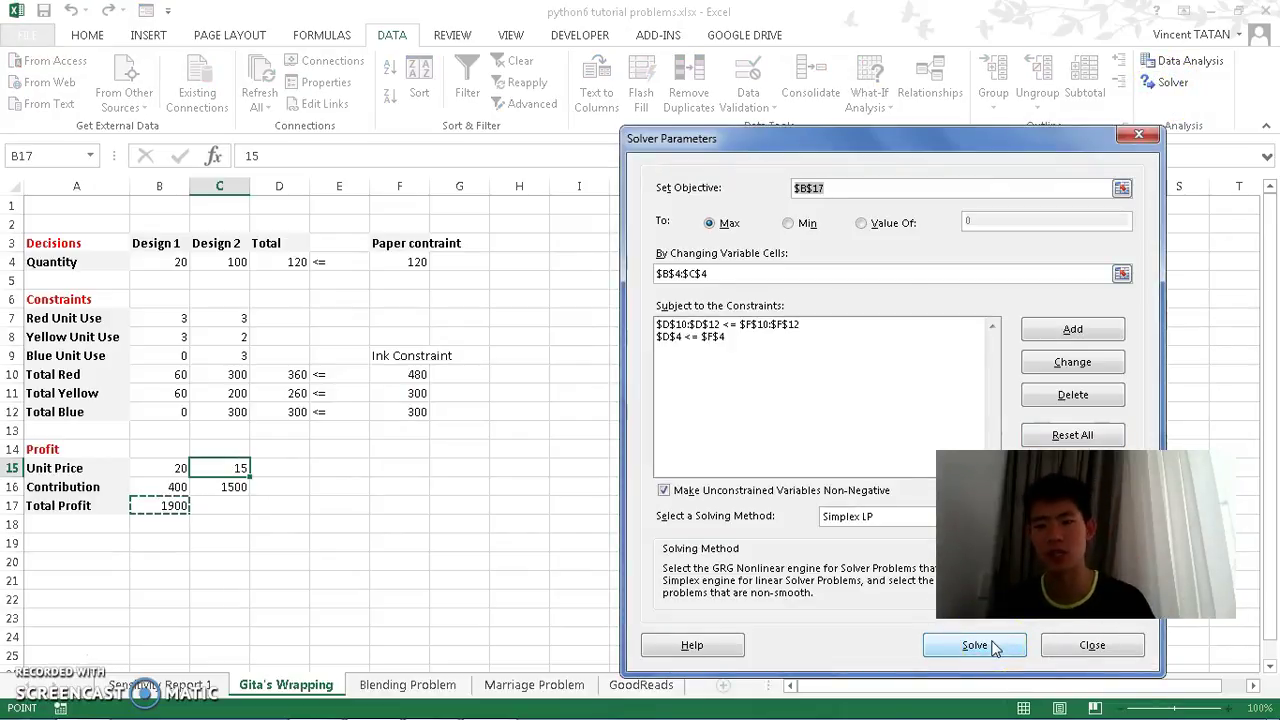
click(975, 645)
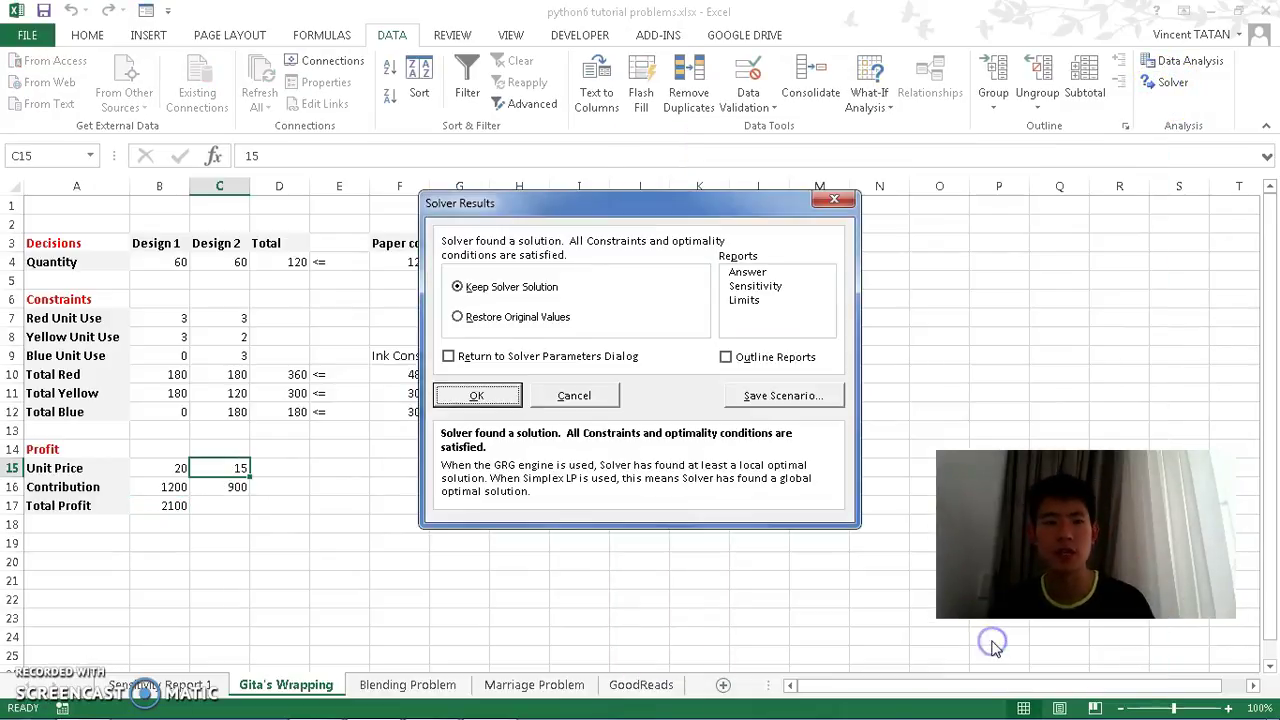
click(478, 396)
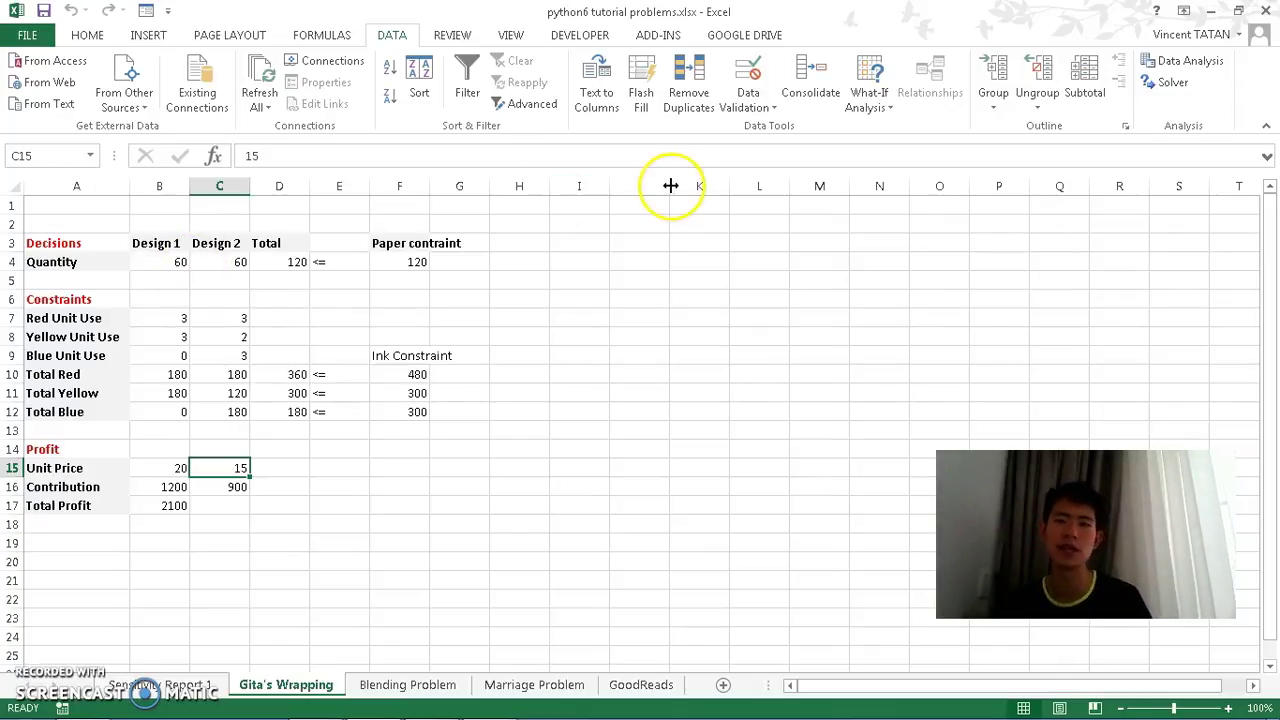
Set the Design 2 unit price in C15 to 25 on the Gita's Wrapping sheet
click(234, 463)
text(25)
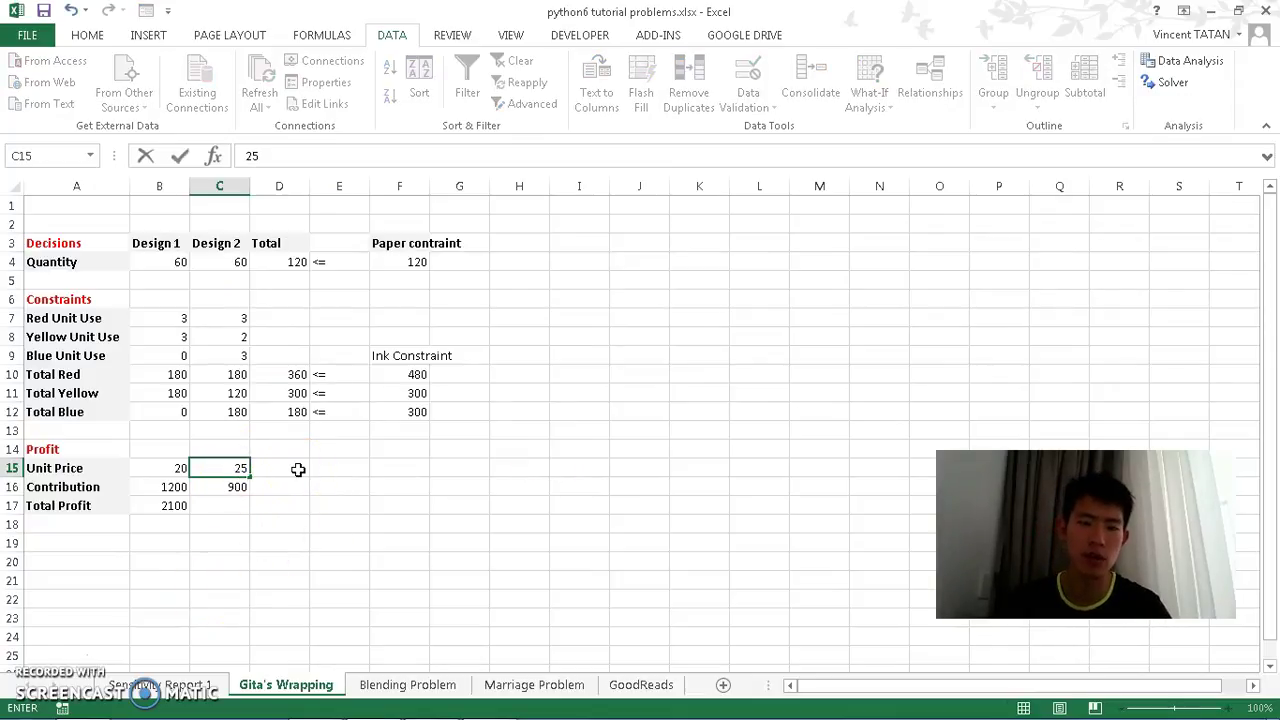
click(1174, 86)
click(923, 669)
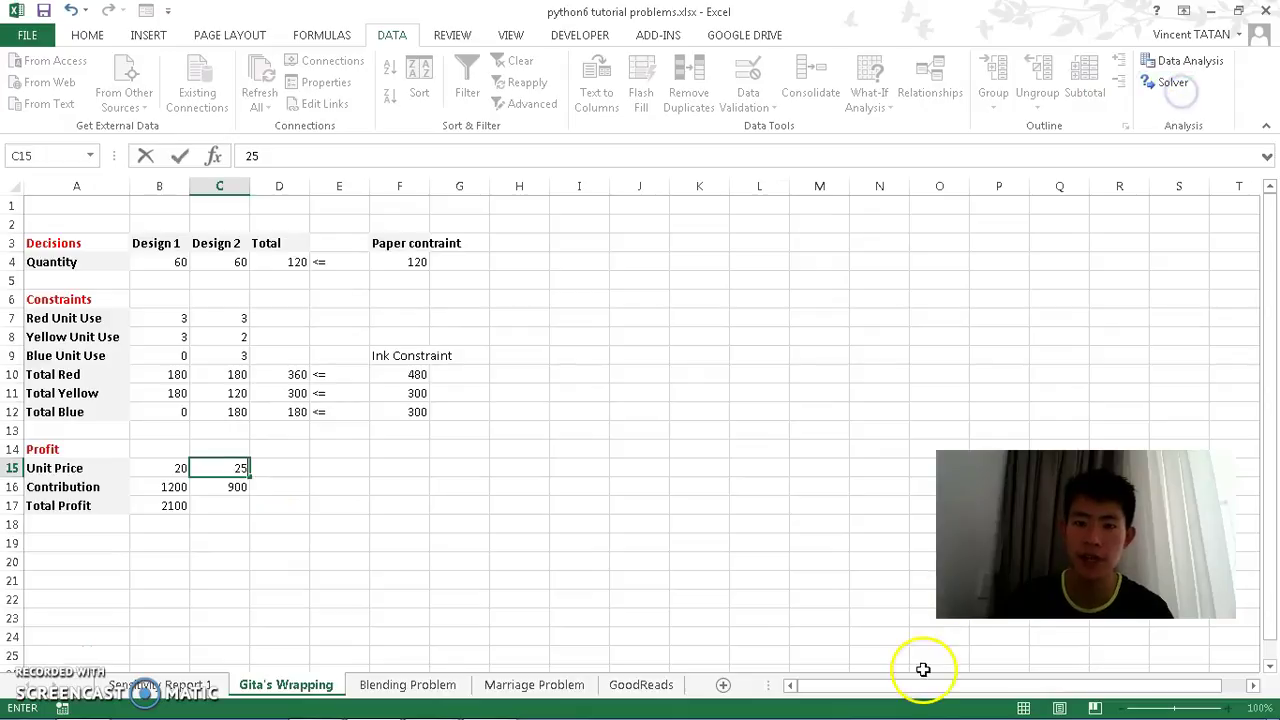
click(1172, 82)
click(1168, 84)
click(1168, 84)
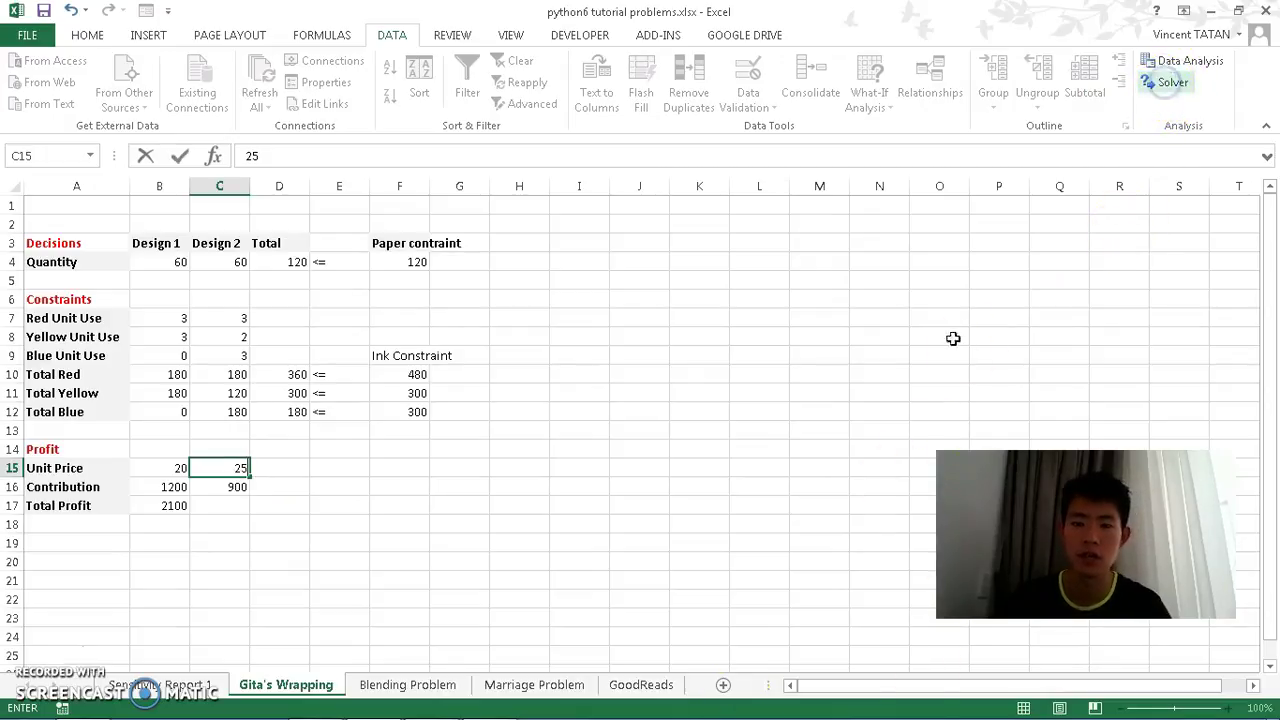
click(395, 702)
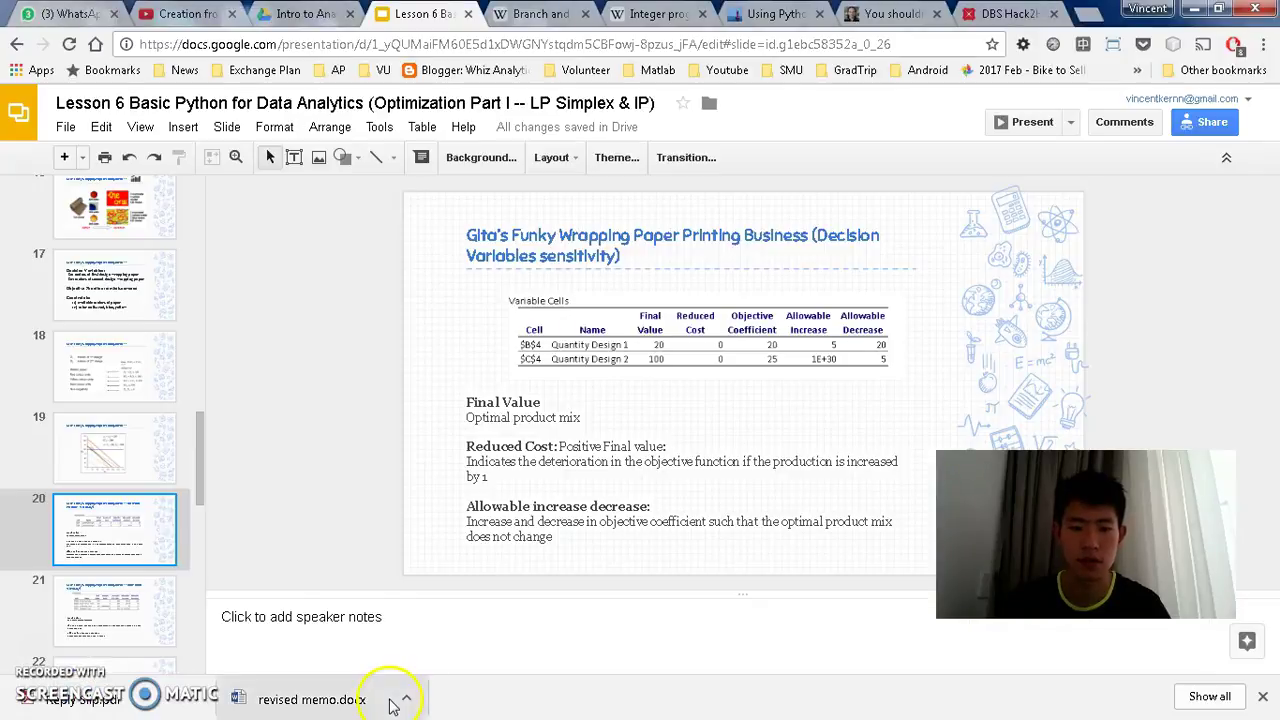
click(393, 702)
click(236, 476)
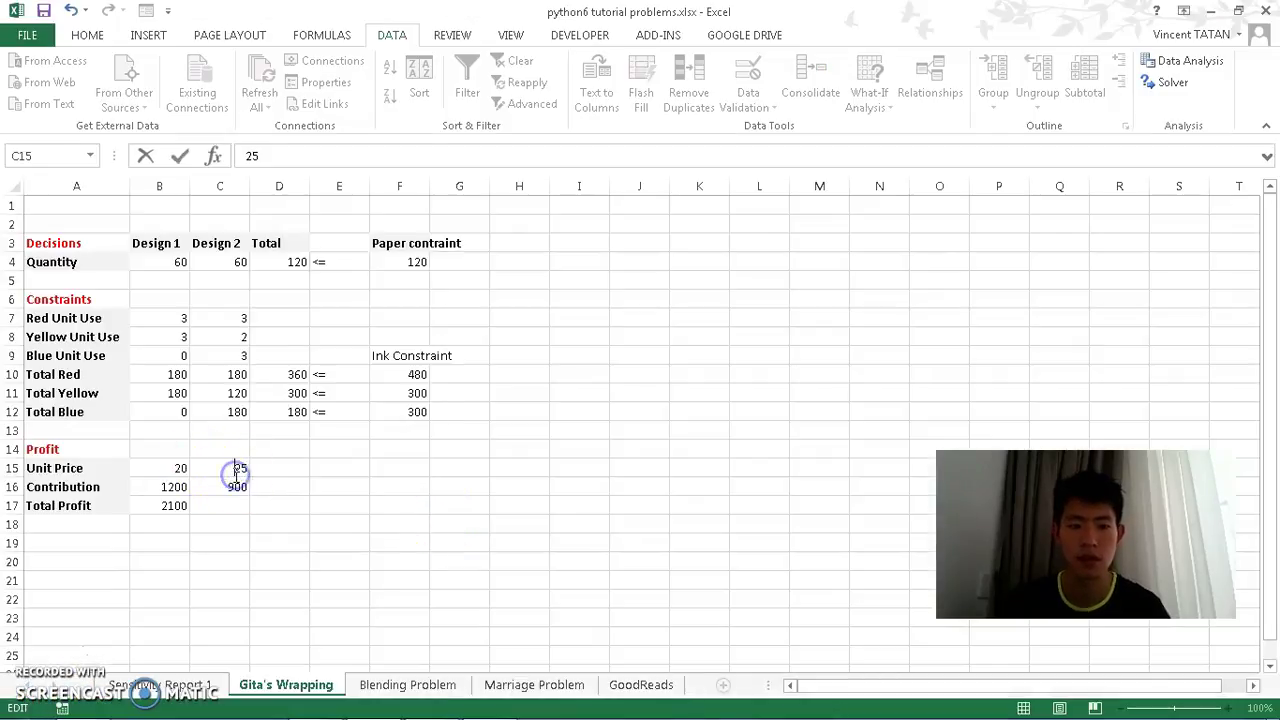
click(400, 685)
click(286, 685)
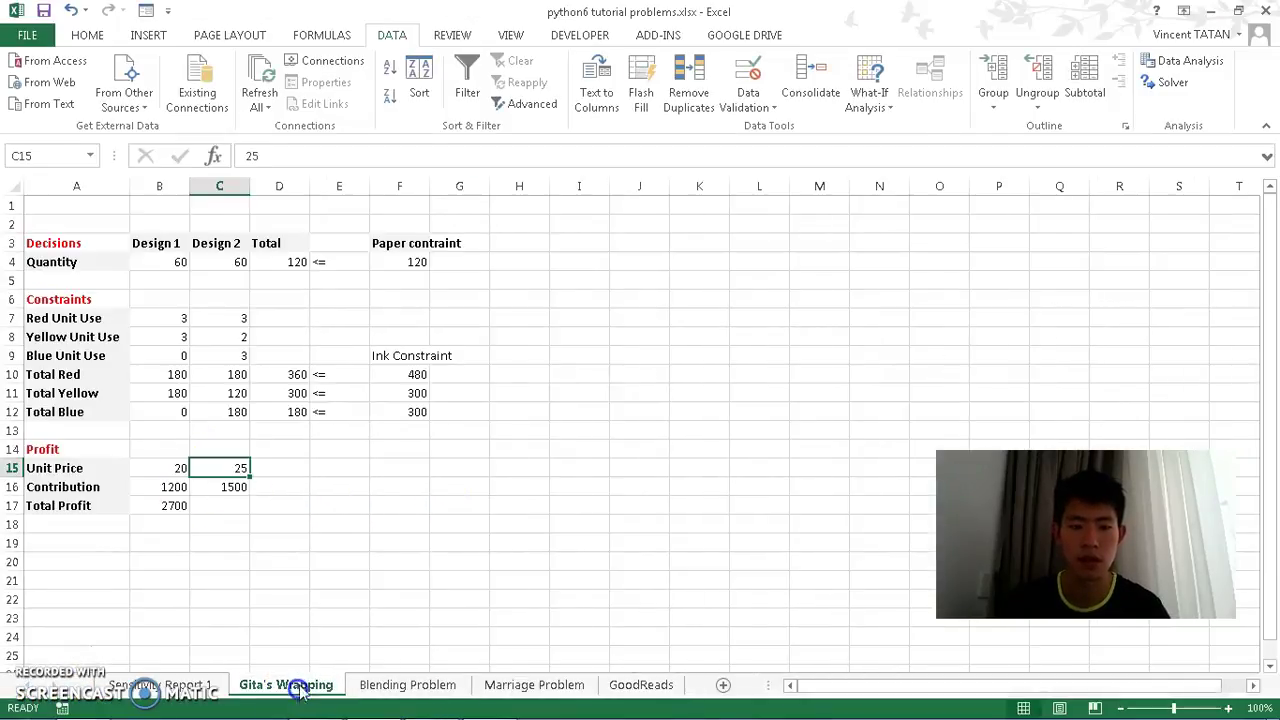
Run Solver with the existing Simplex LP setup for the 25 unit price and keep the solution
click(1196, 84)
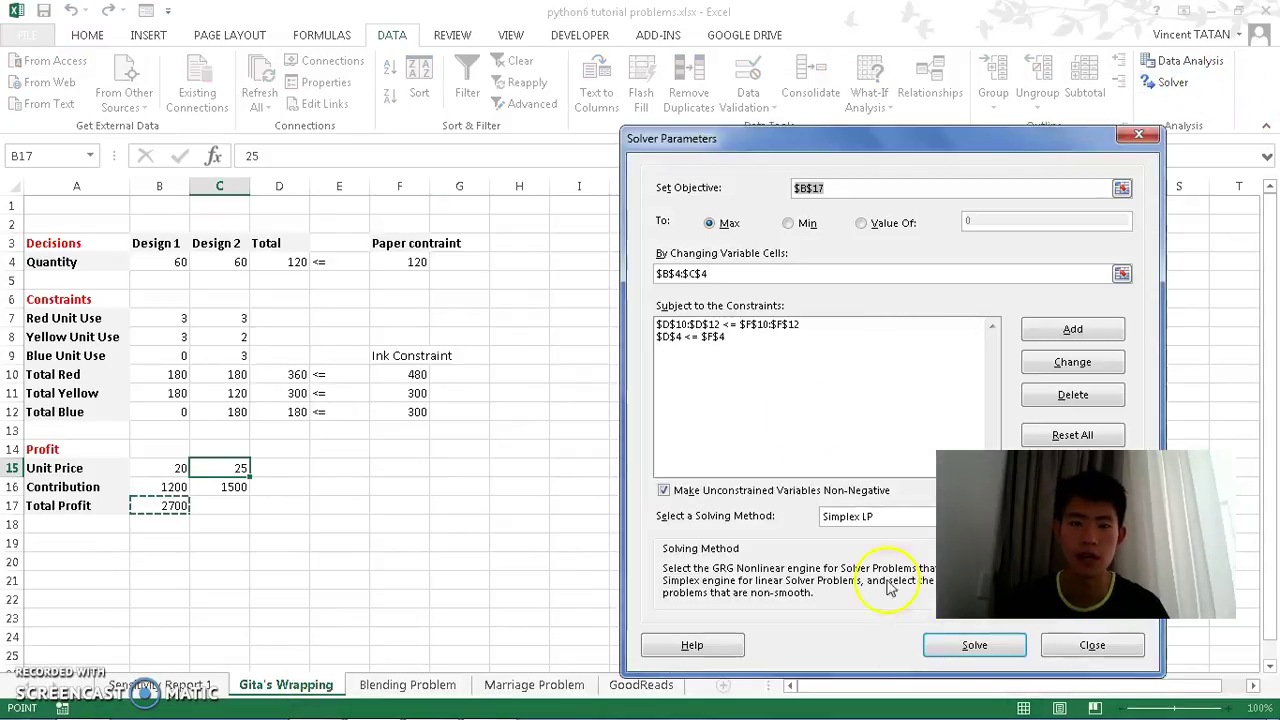
click(945, 645)
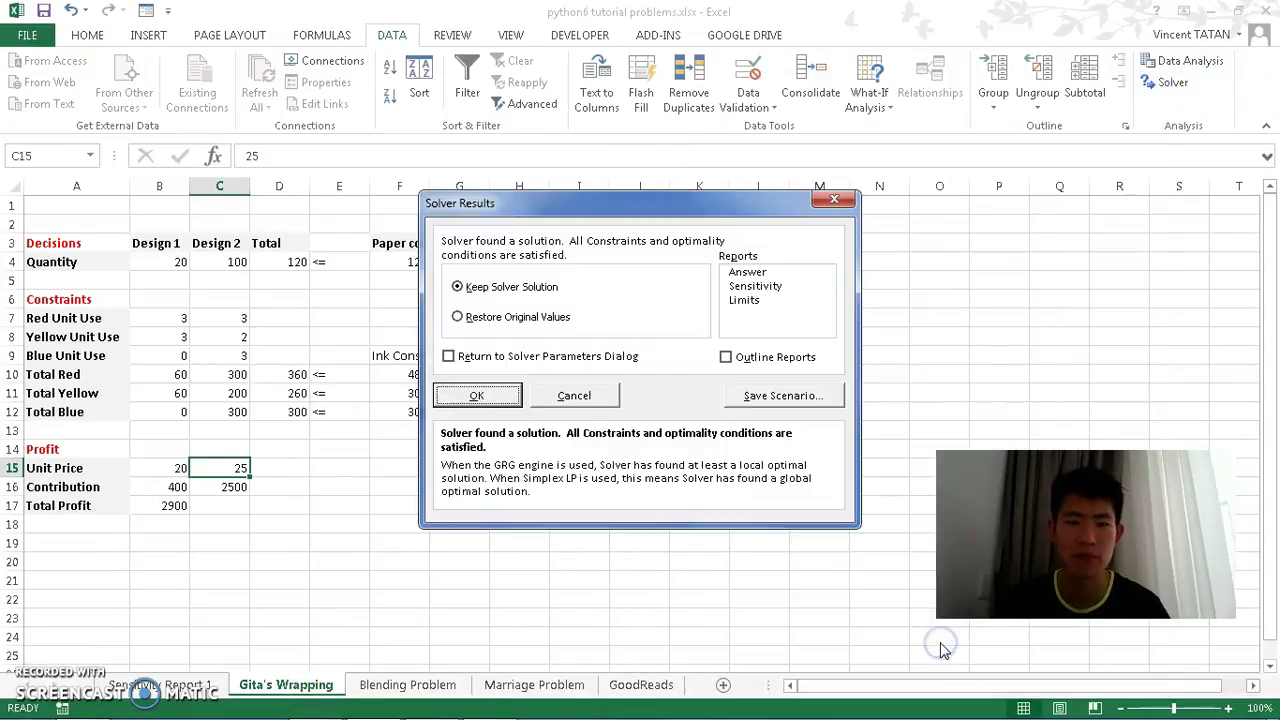
click(472, 398)
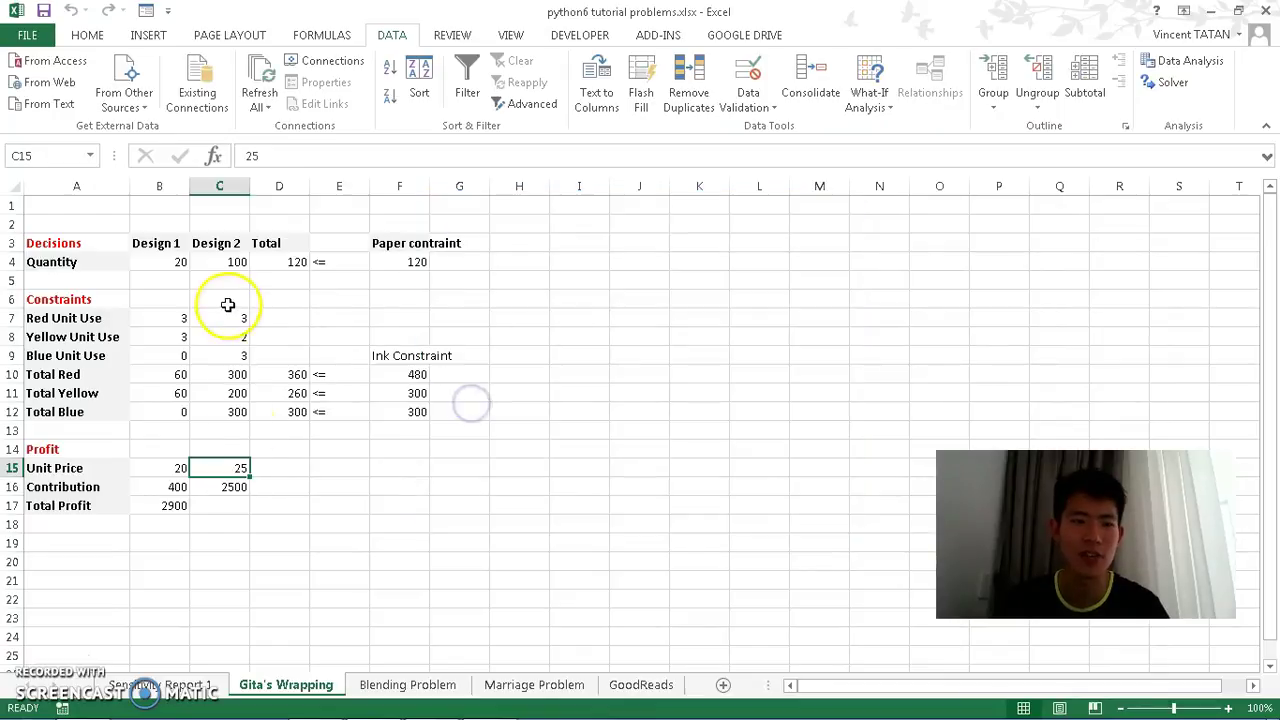
Check the allowable decrease for Design 2 in Sensitivity Report 1 against the quantities on the Gita's Wrapping sheet
click(162, 685)
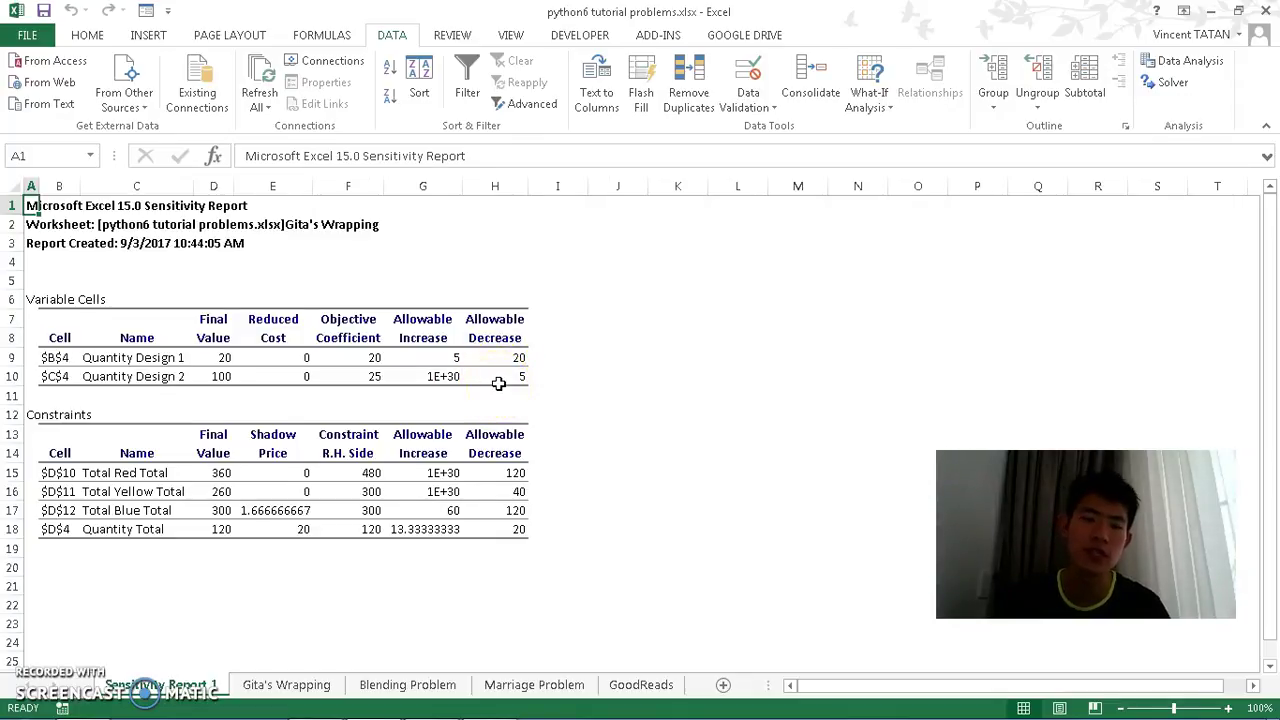
click(288, 685)
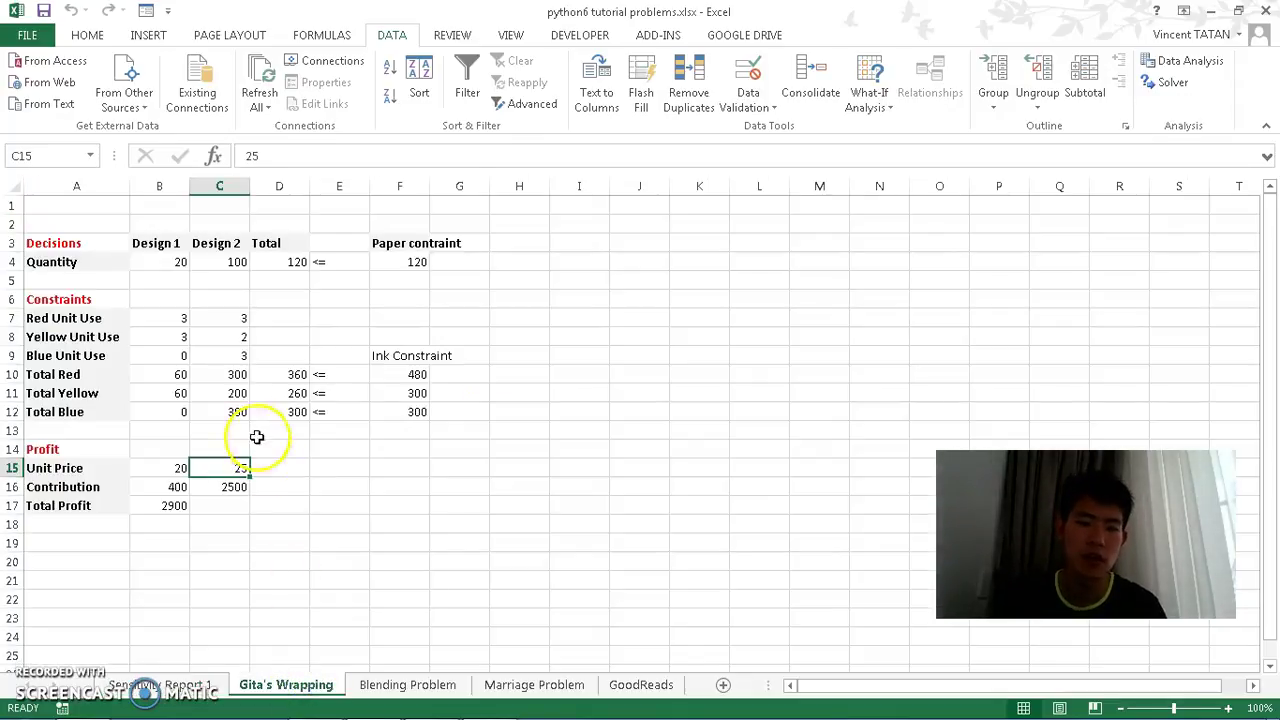
click(162, 262)
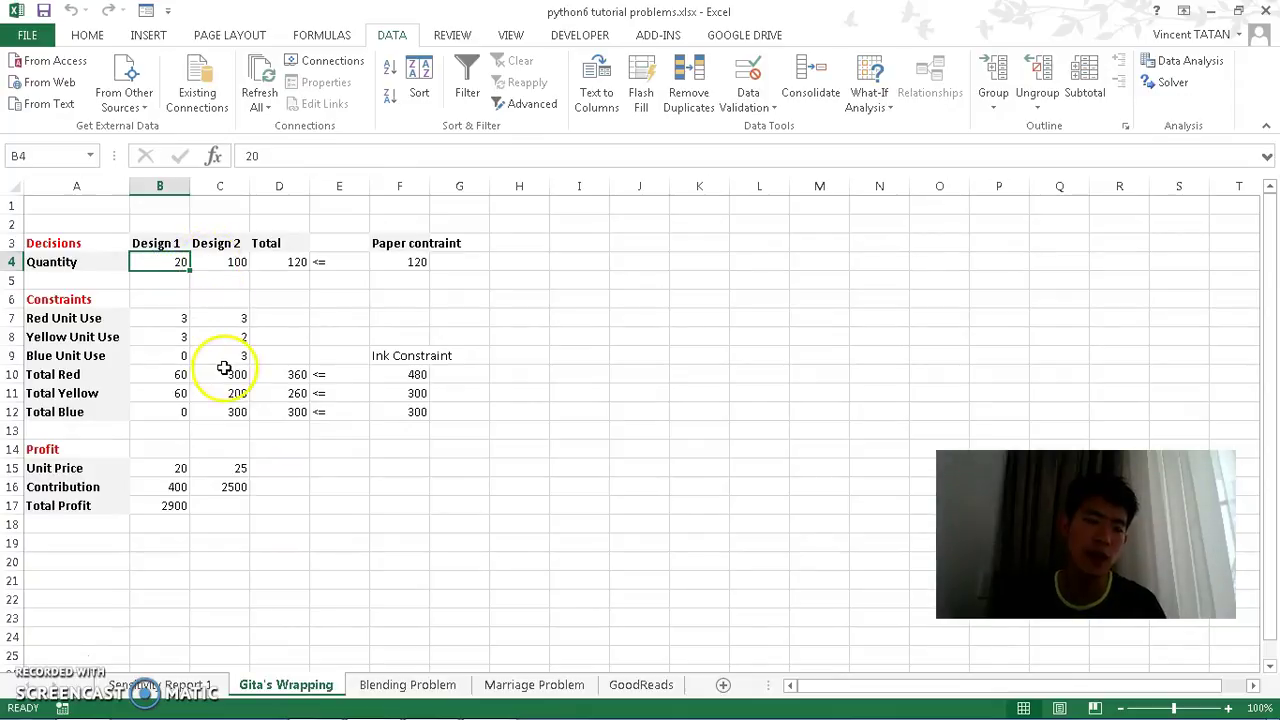
Set the Design 2 unit price in C15 to 21
click(241, 467)
text(21)
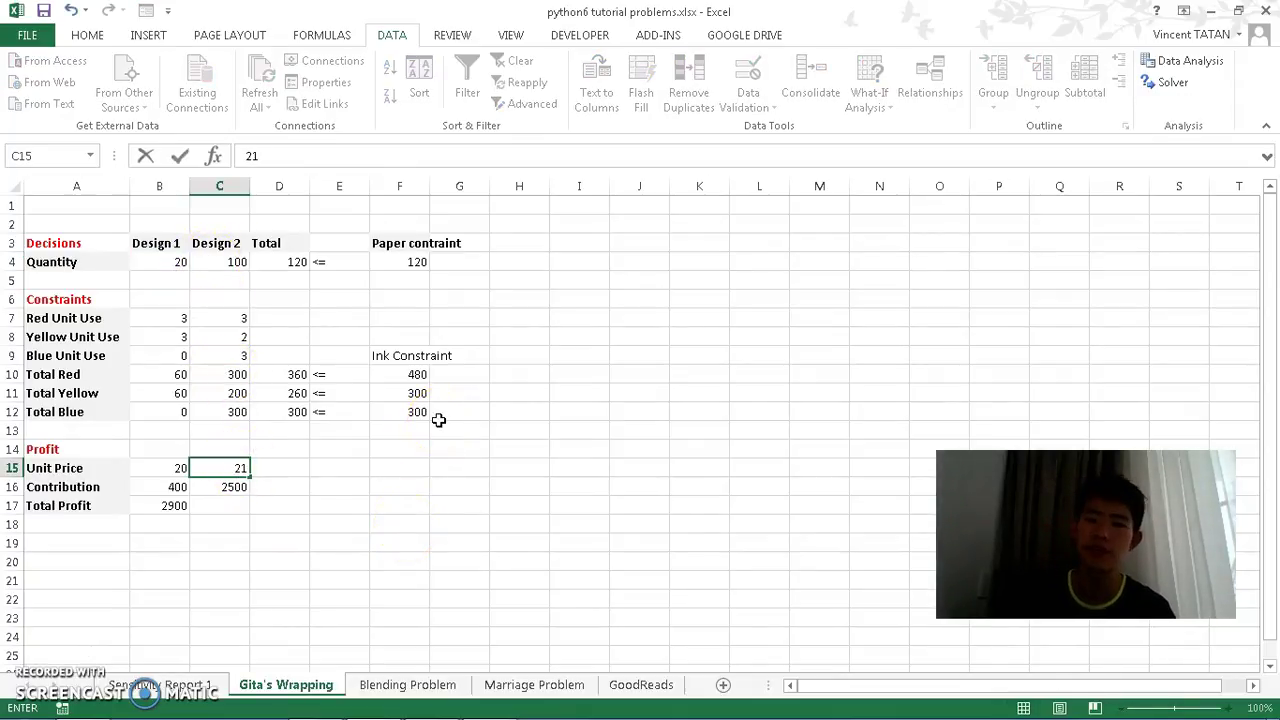
click(1168, 84)
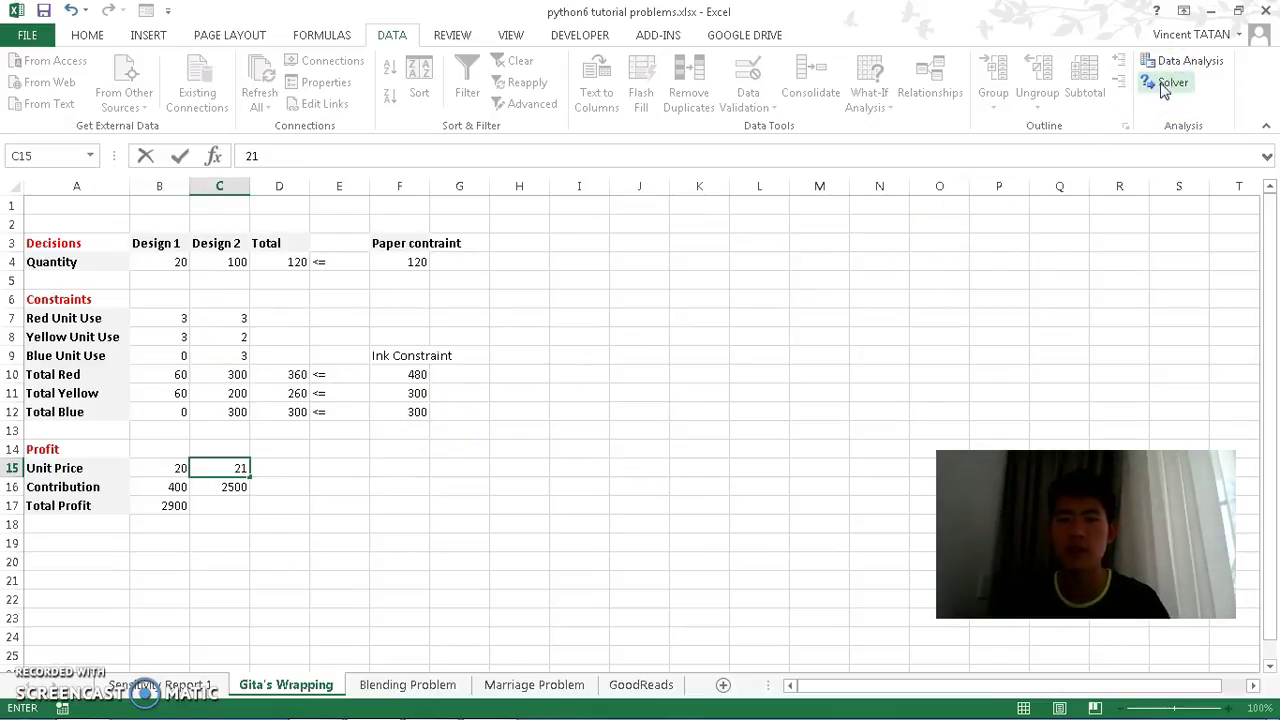
click(940, 356)
Run Solver to maximise total profit at the 21 unit price and keep the solution
click(1170, 84)
click(815, 365)
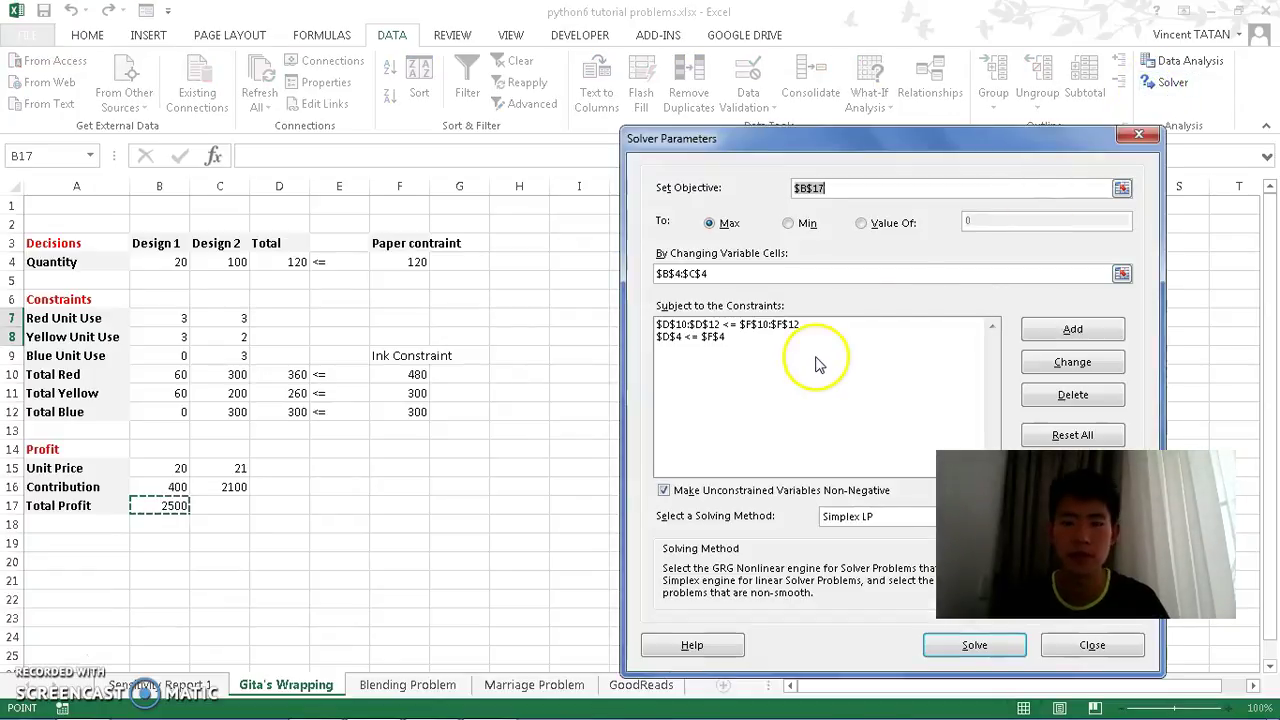
click(950, 645)
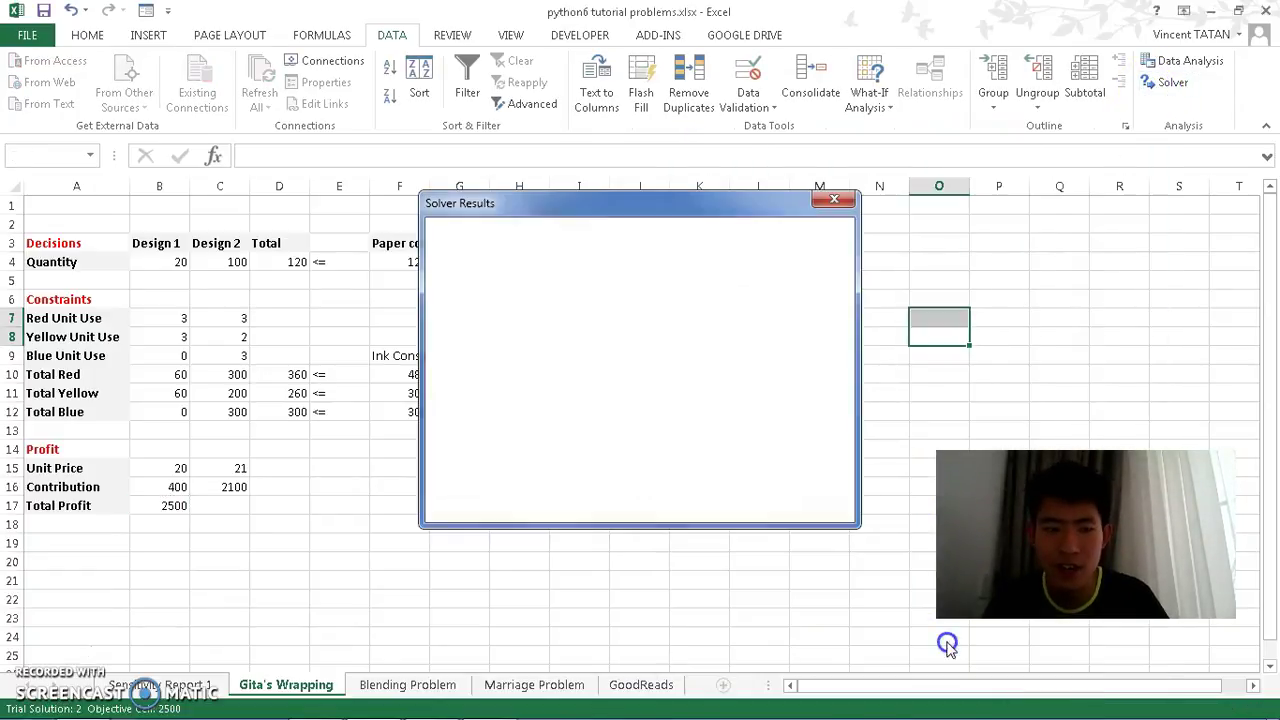
click(472, 394)
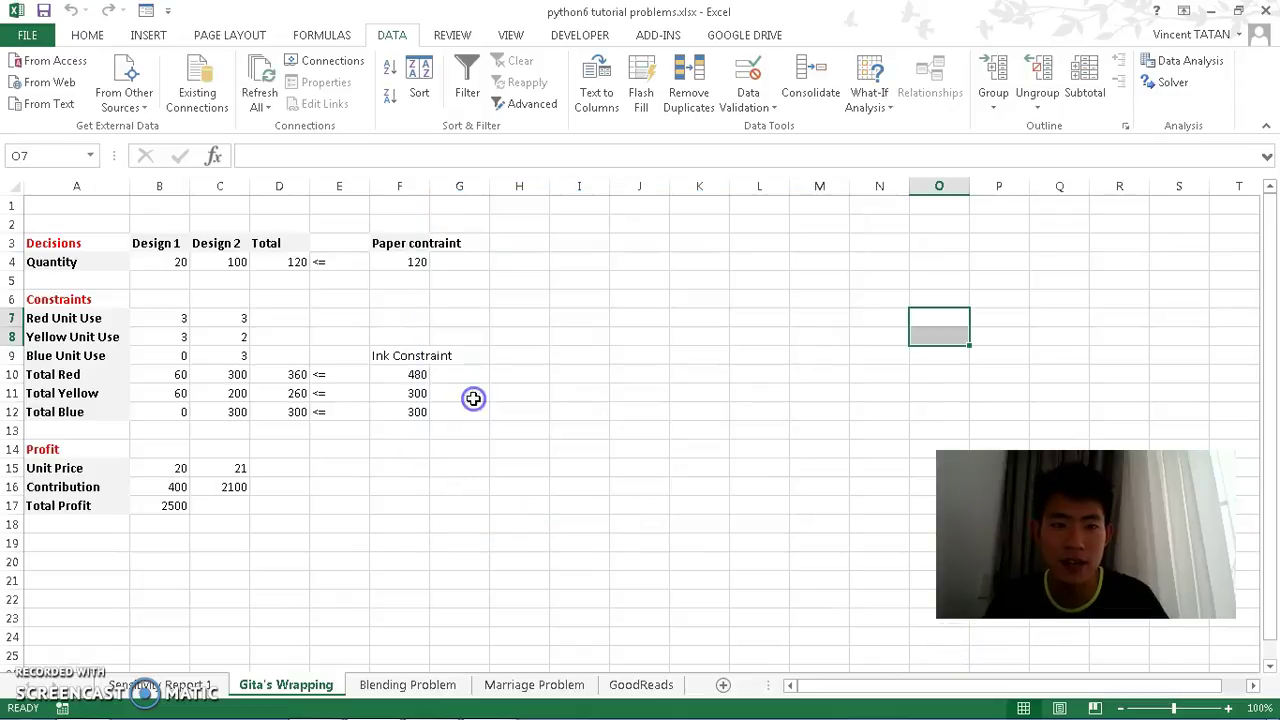
Examine the optimal quantities of both designs and the allowable decrease for Design 2 in Sensitivity Report 1
click(229, 259)
click(160, 261)
double_click(229, 259)
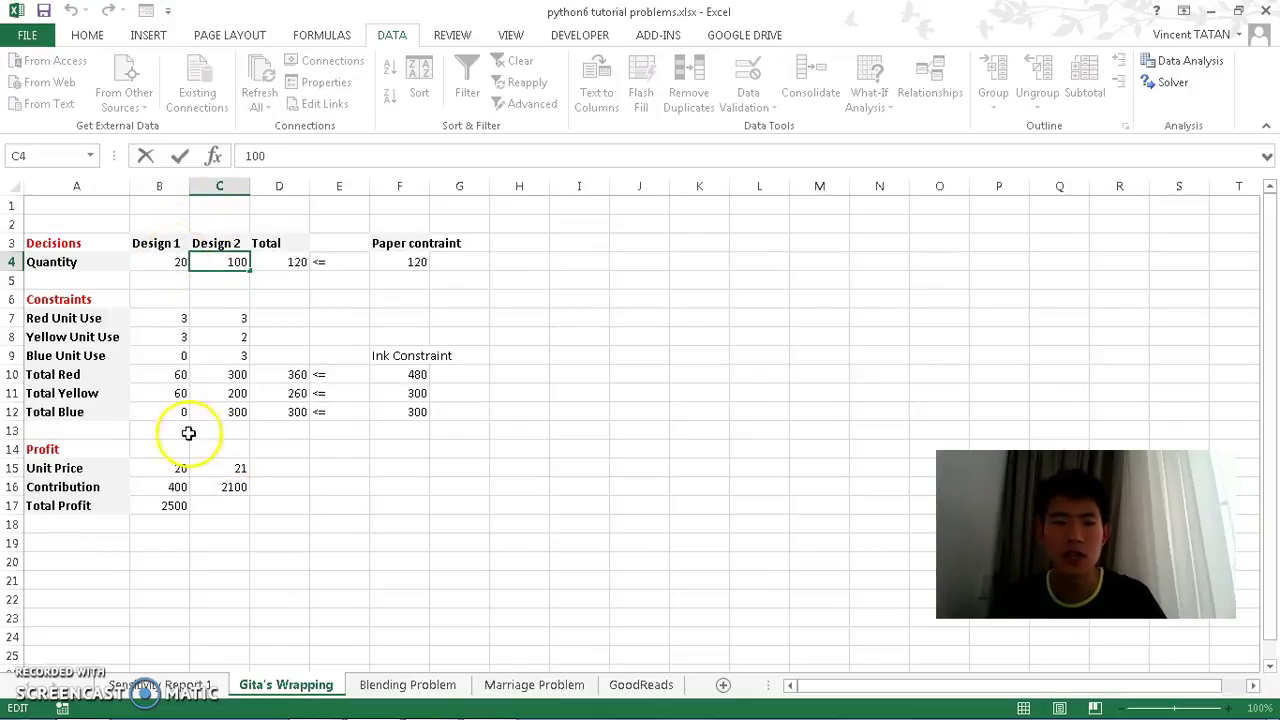
click(178, 684)
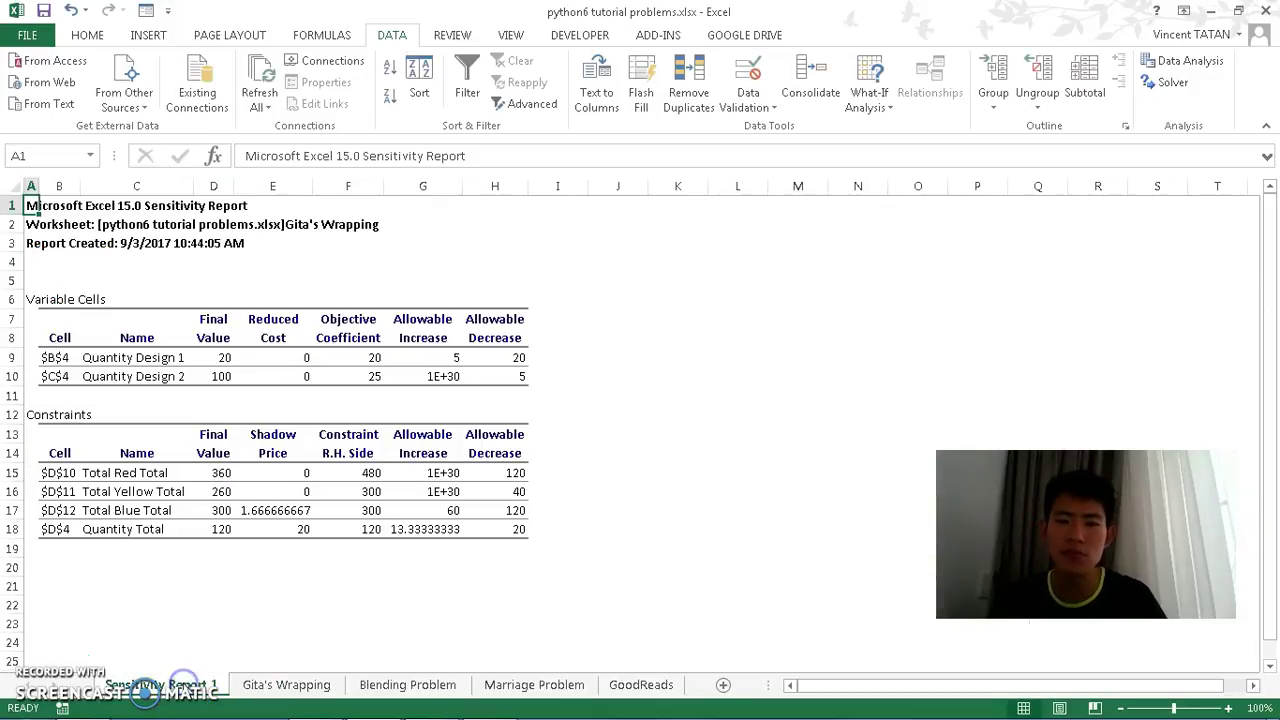
click(519, 383)
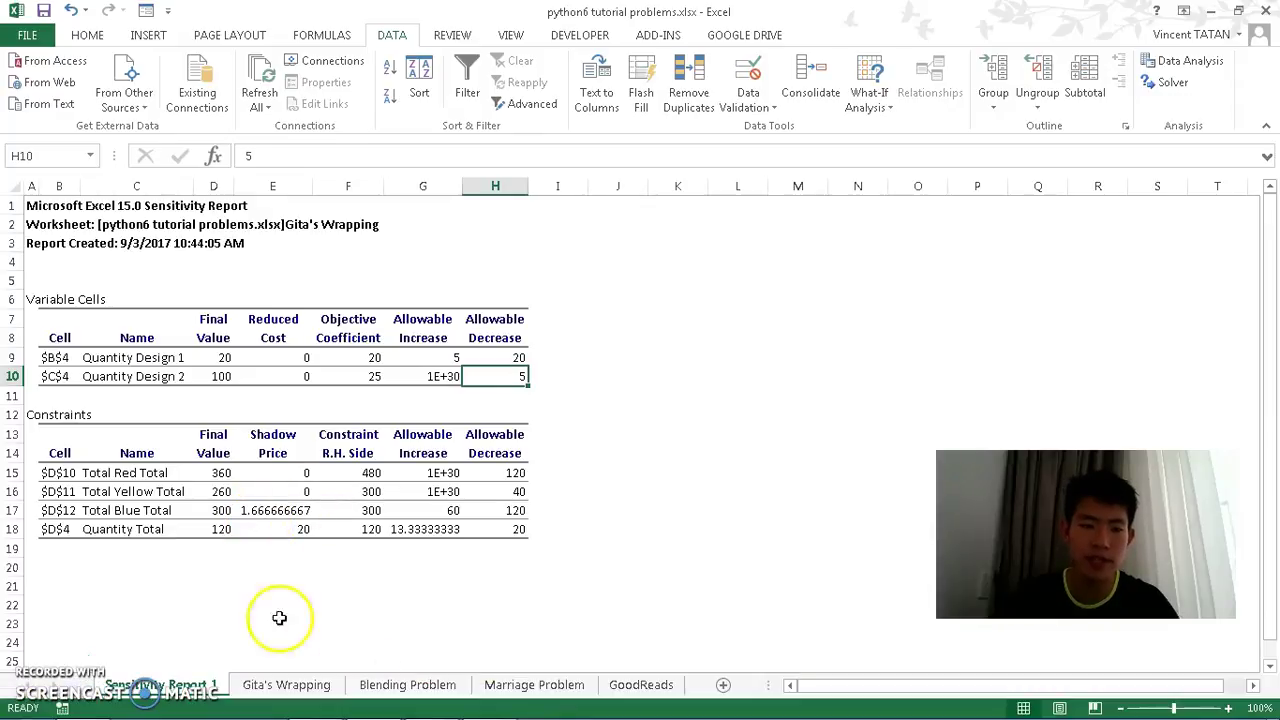
Set the Total Blue ink constraint in F12 to 301 on the Gita's Wrapping sheet
click(285, 688)
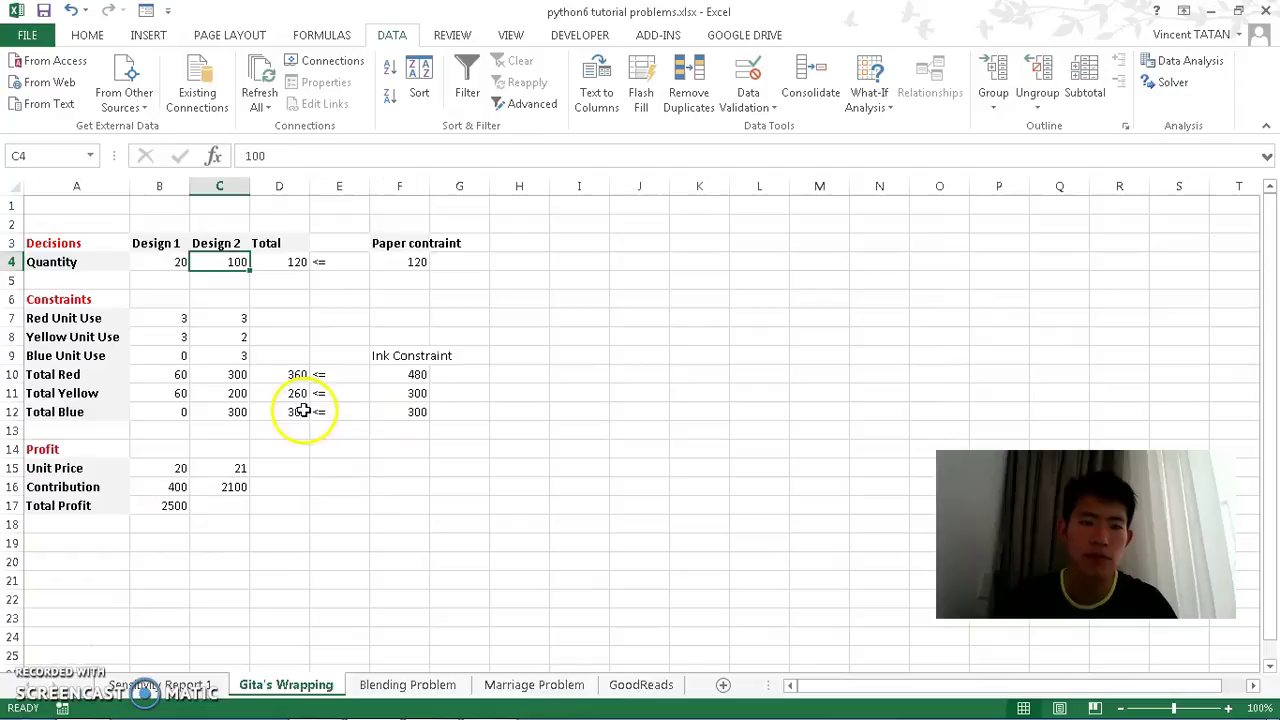
click(165, 685)
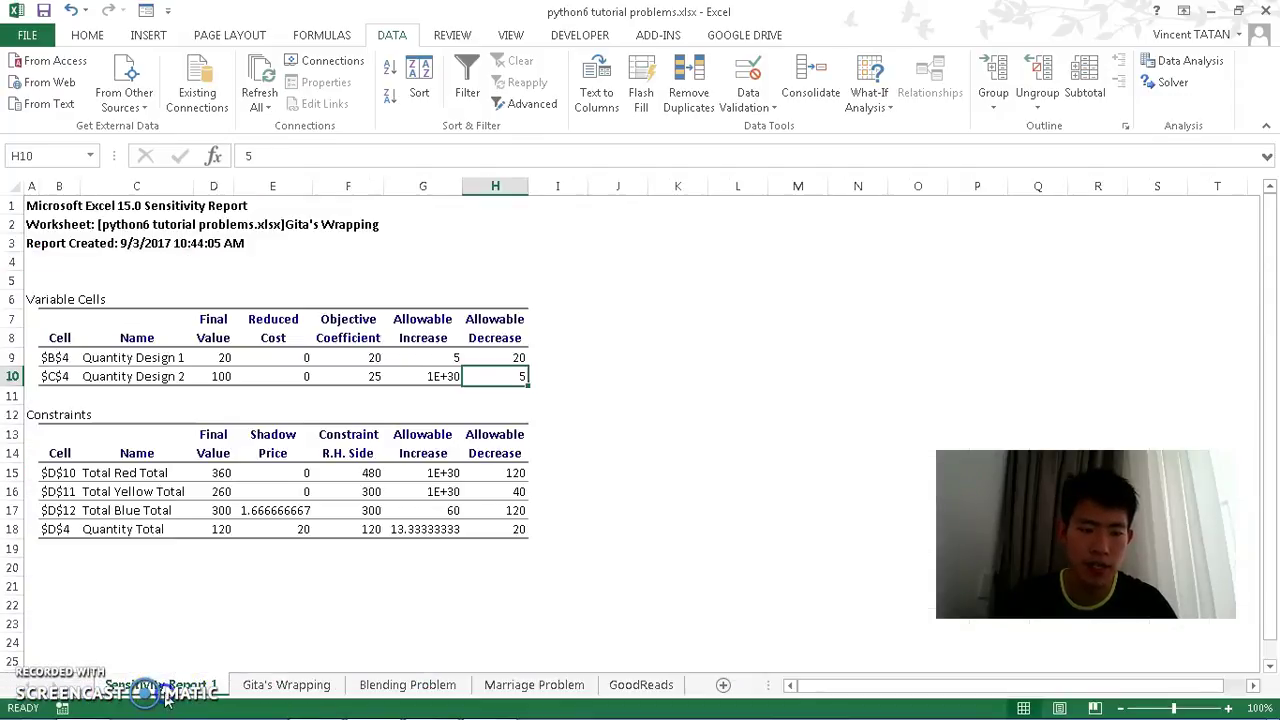
click(285, 686)
click(388, 413)
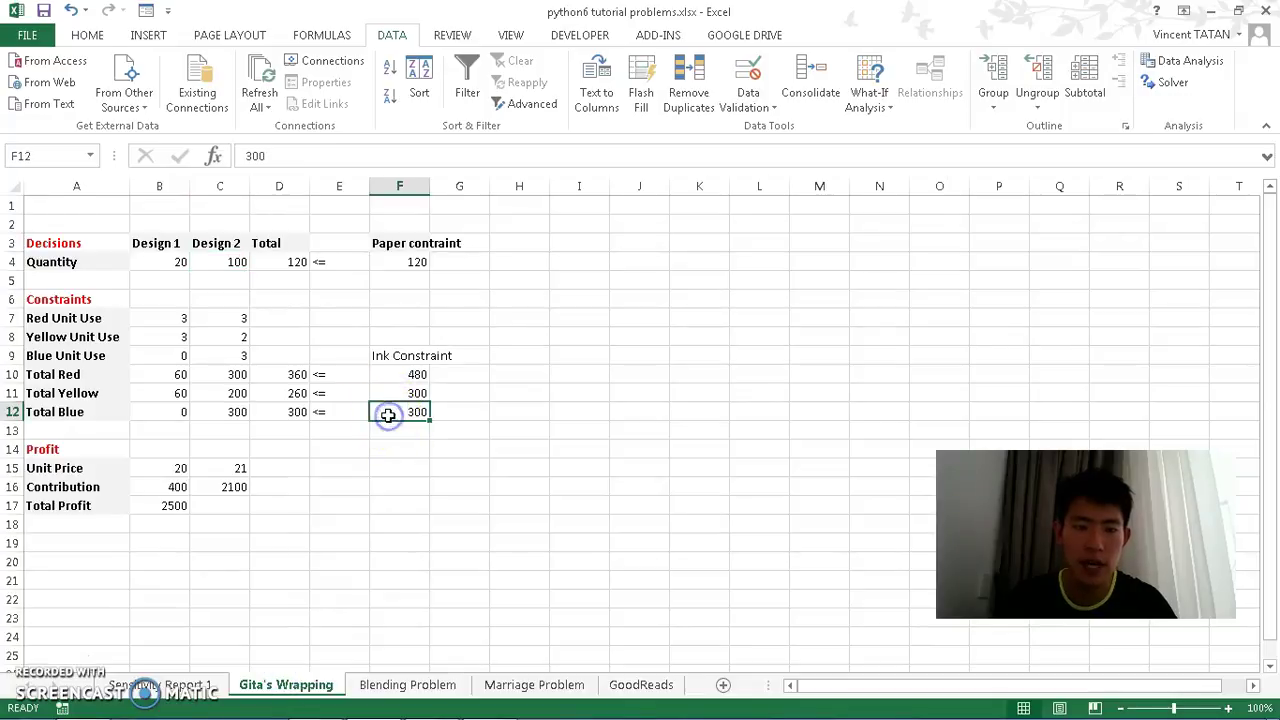
text(301)
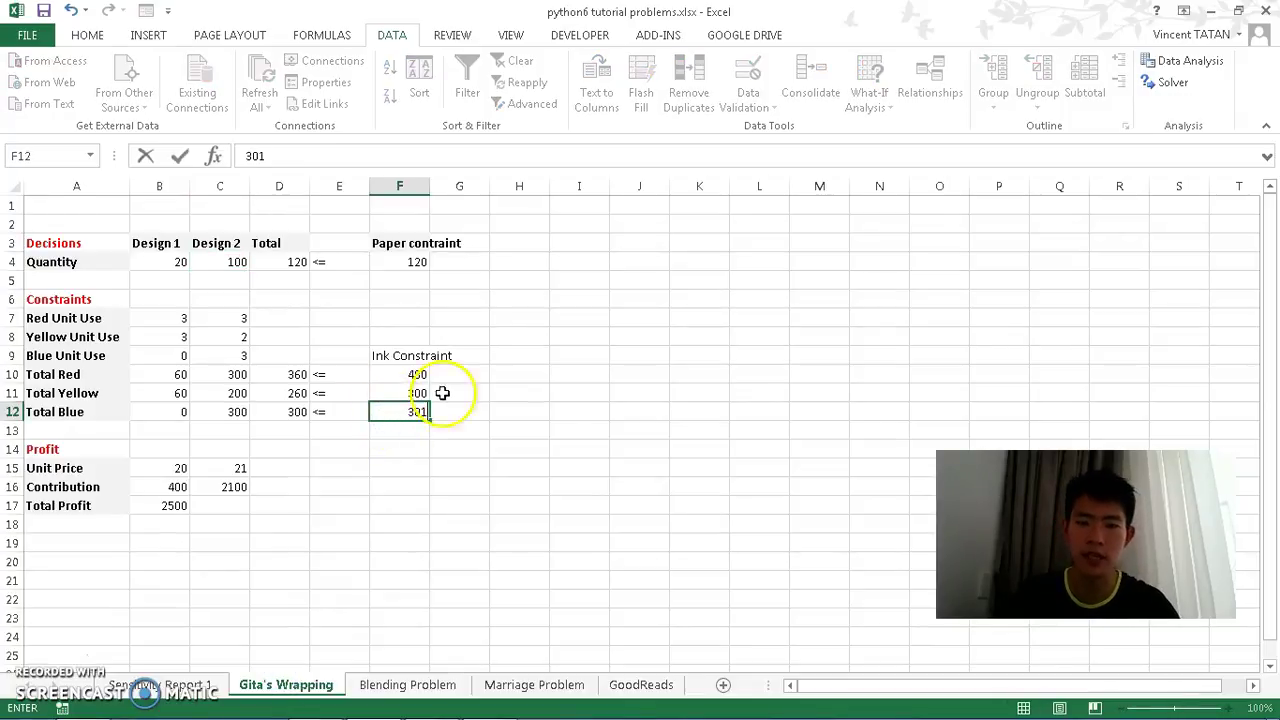
click(590, 430)
click(1172, 84)
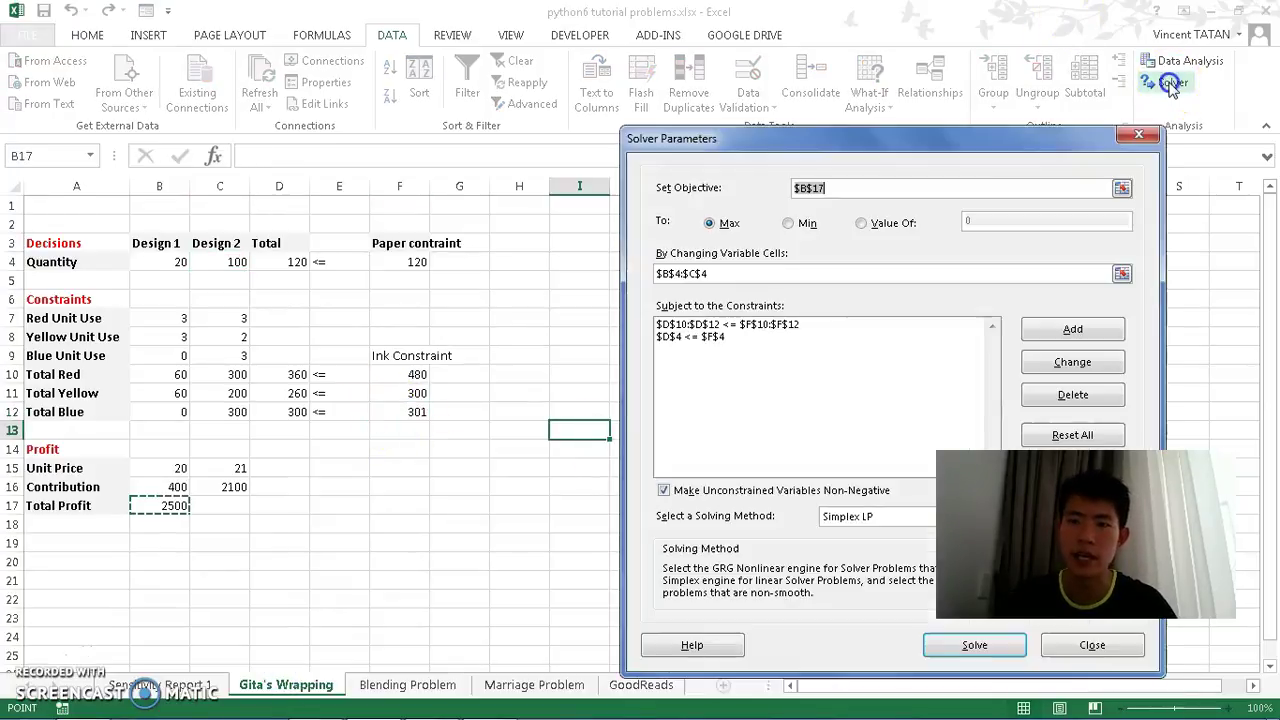
click(978, 646)
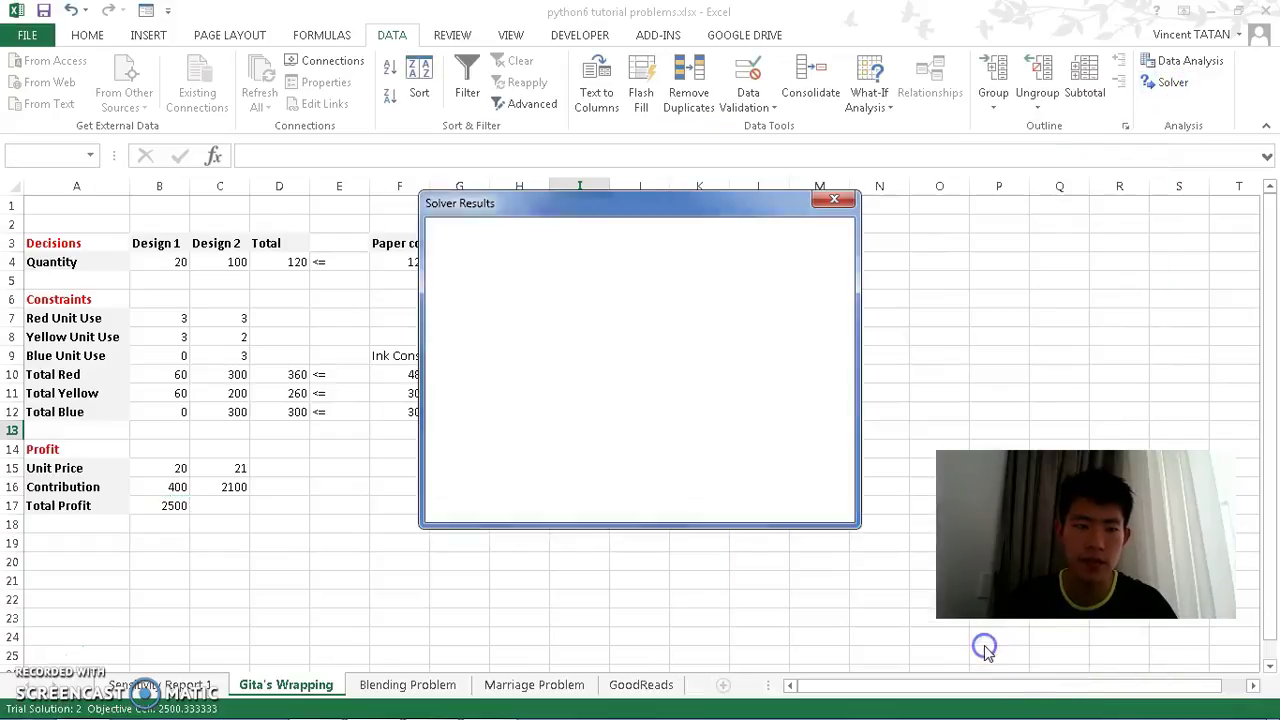
click(829, 200)
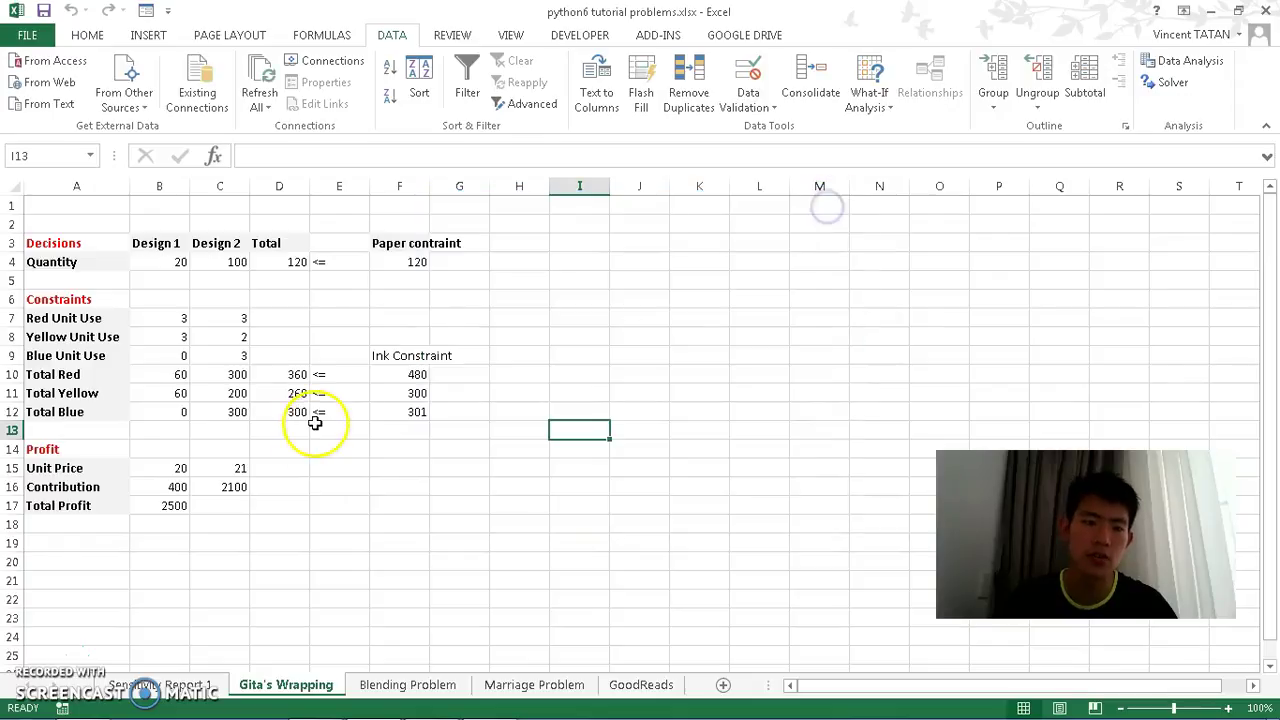
Run Solver to maximise total profit under the raised blue ink constraint and keep the solution
click(1168, 84)
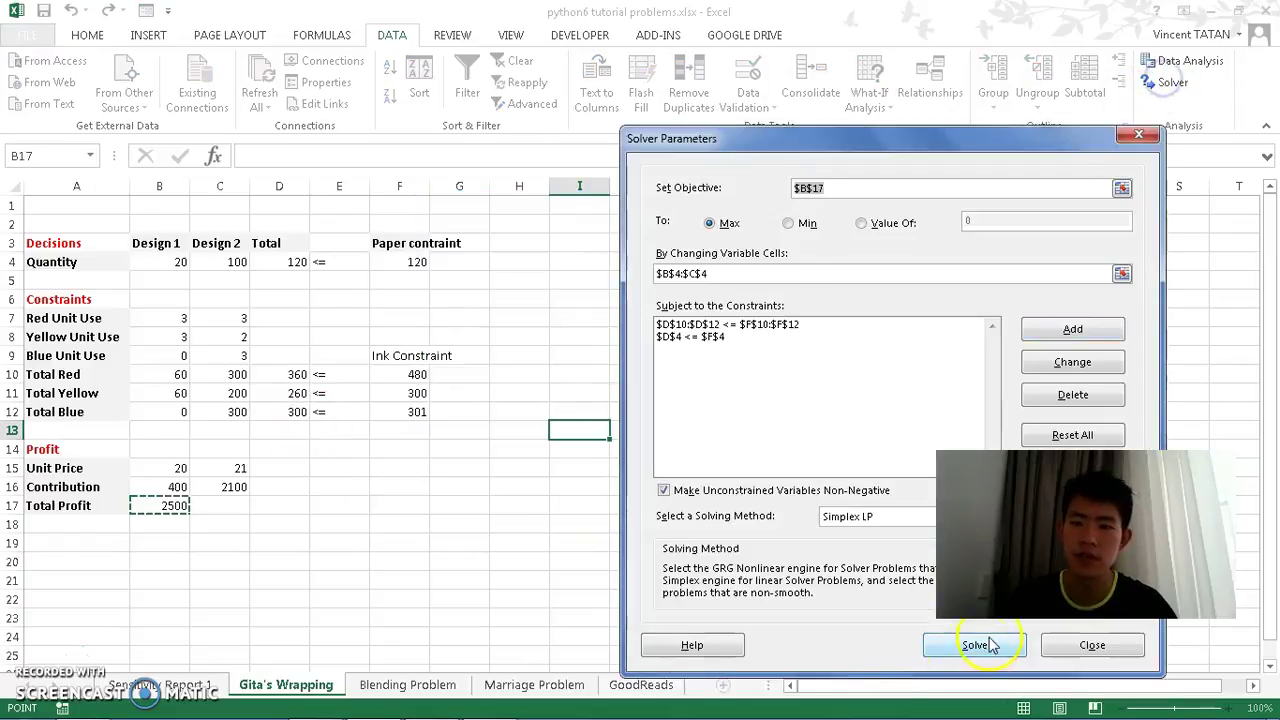
click(974, 645)
click(489, 391)
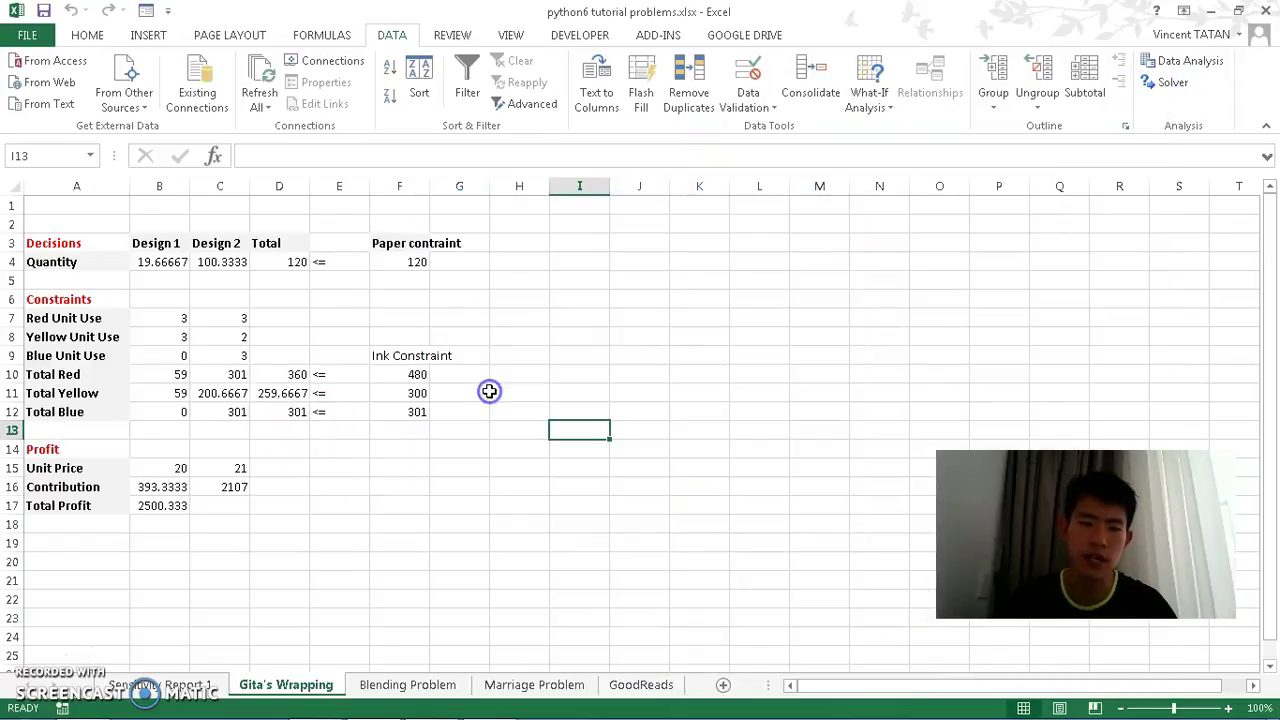
Compare the total profit in B17 with the Total Blue shadow price in Sensitivity Report 1
click(158, 504)
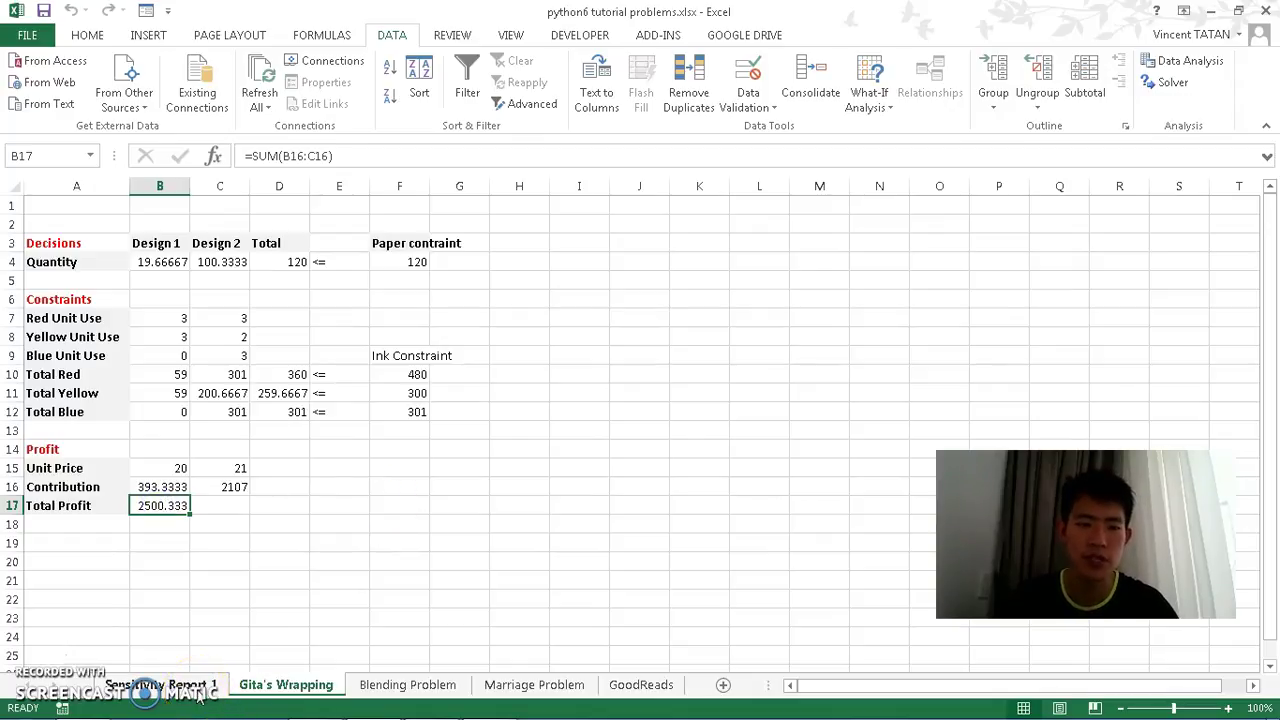
click(160, 685)
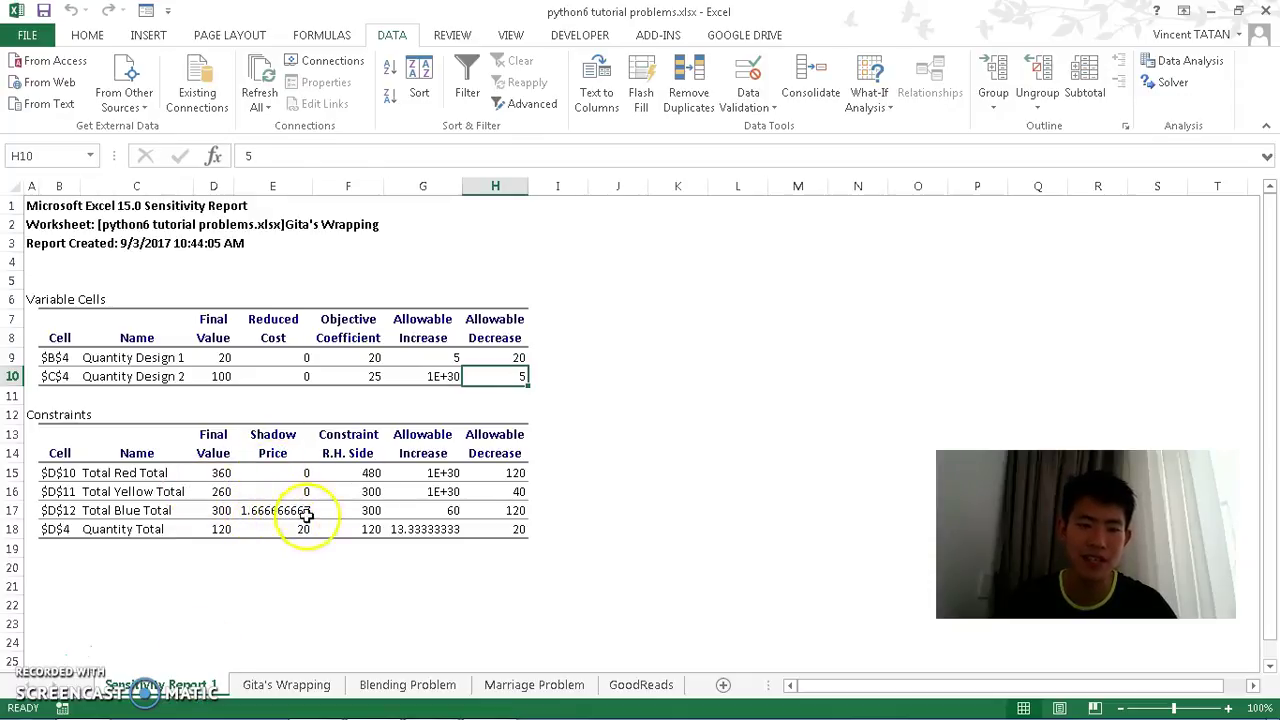
click(275, 688)
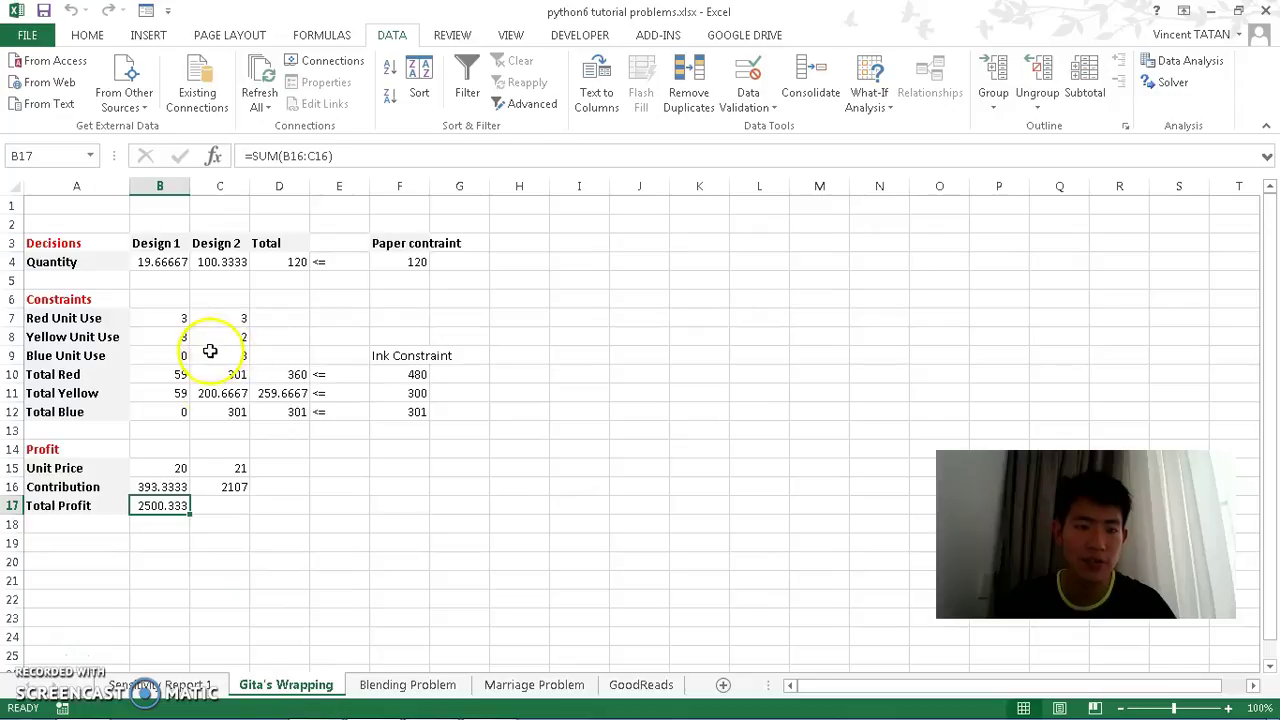
Compare the Design 1 quantity in B4 and the yellow ink use in C11 with the values in Sensitivity Report 1
click(218, 393)
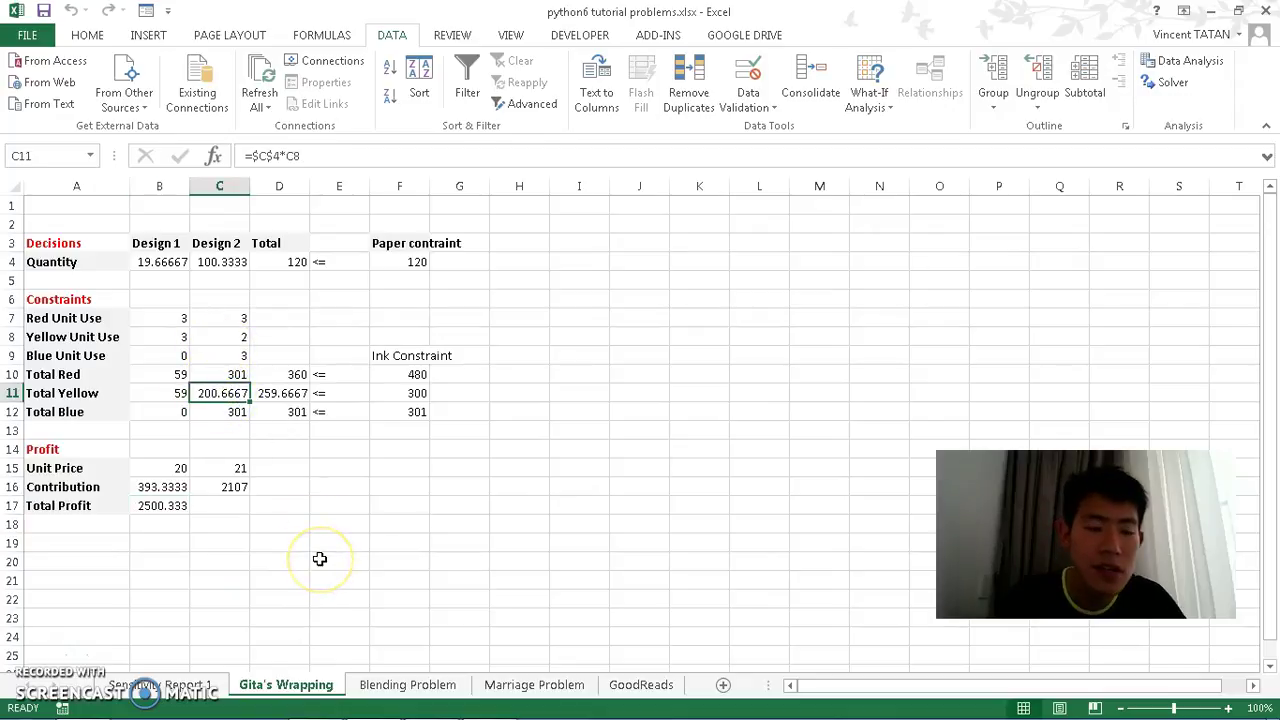
click(163, 263)
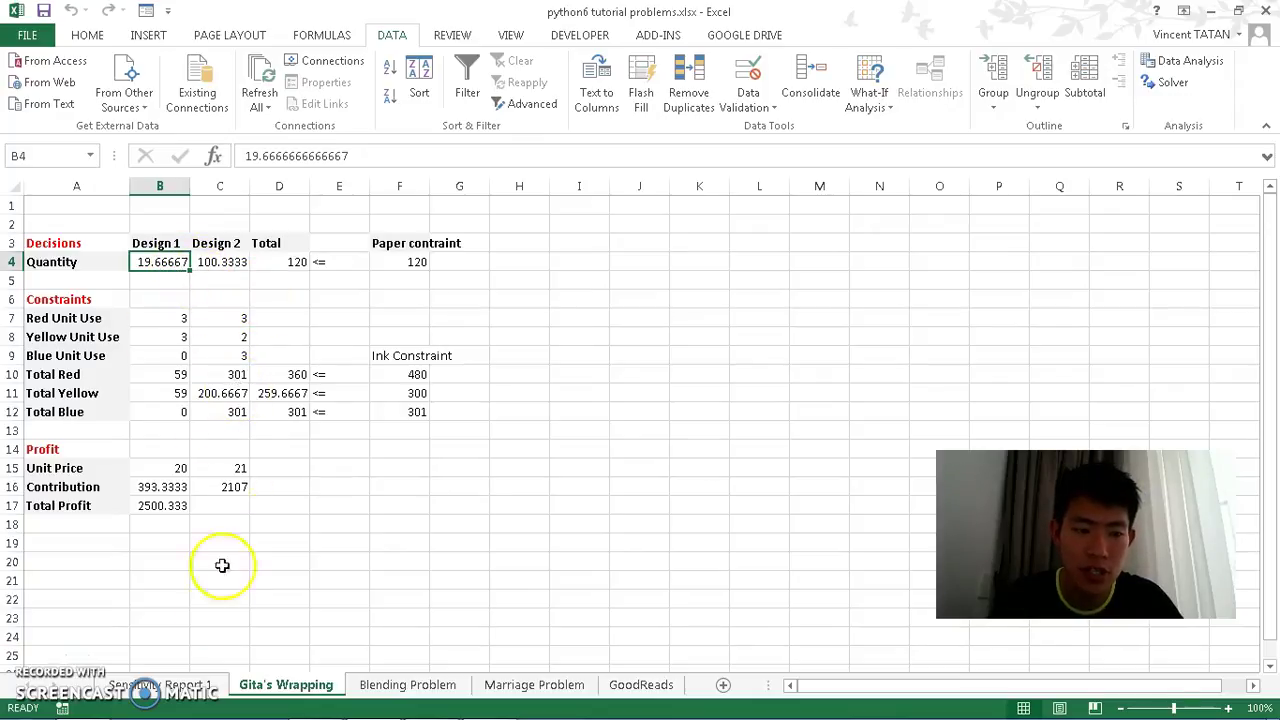
click(186, 686)
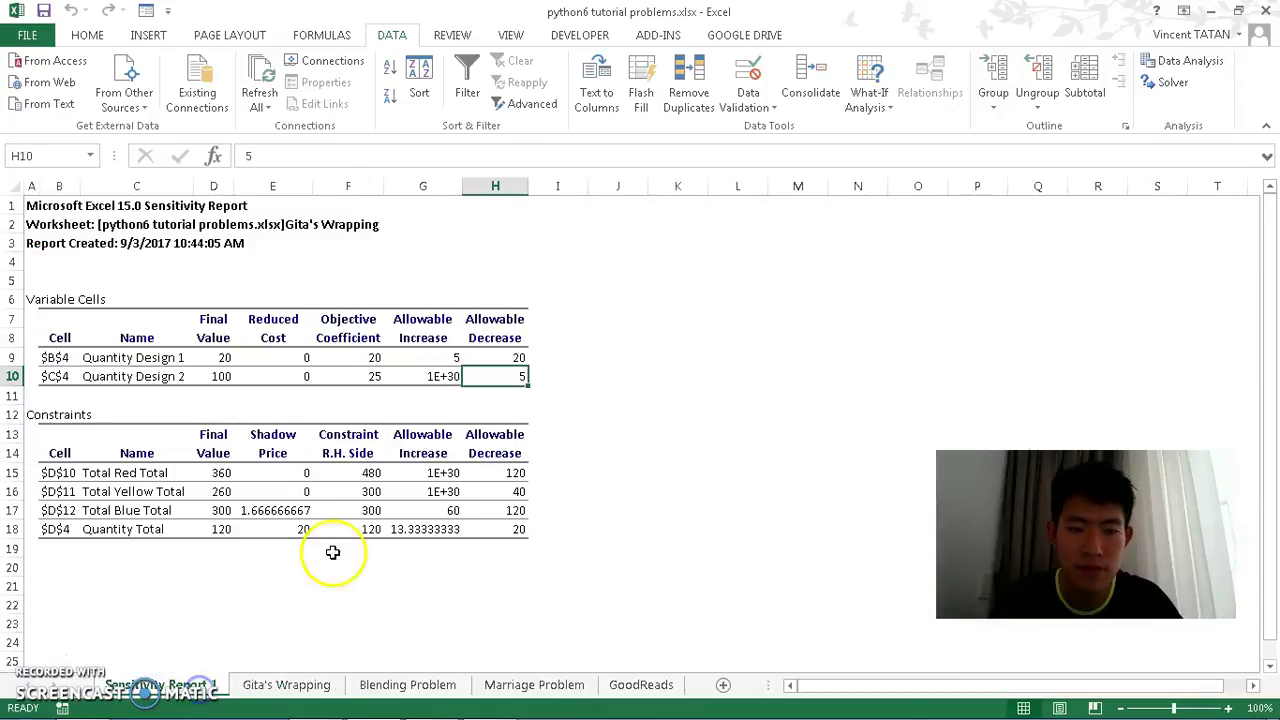
Widen column B on the Gita's Wrapping sheet to show more decimals of the Design 1 quantity and total profit
click(285, 686)
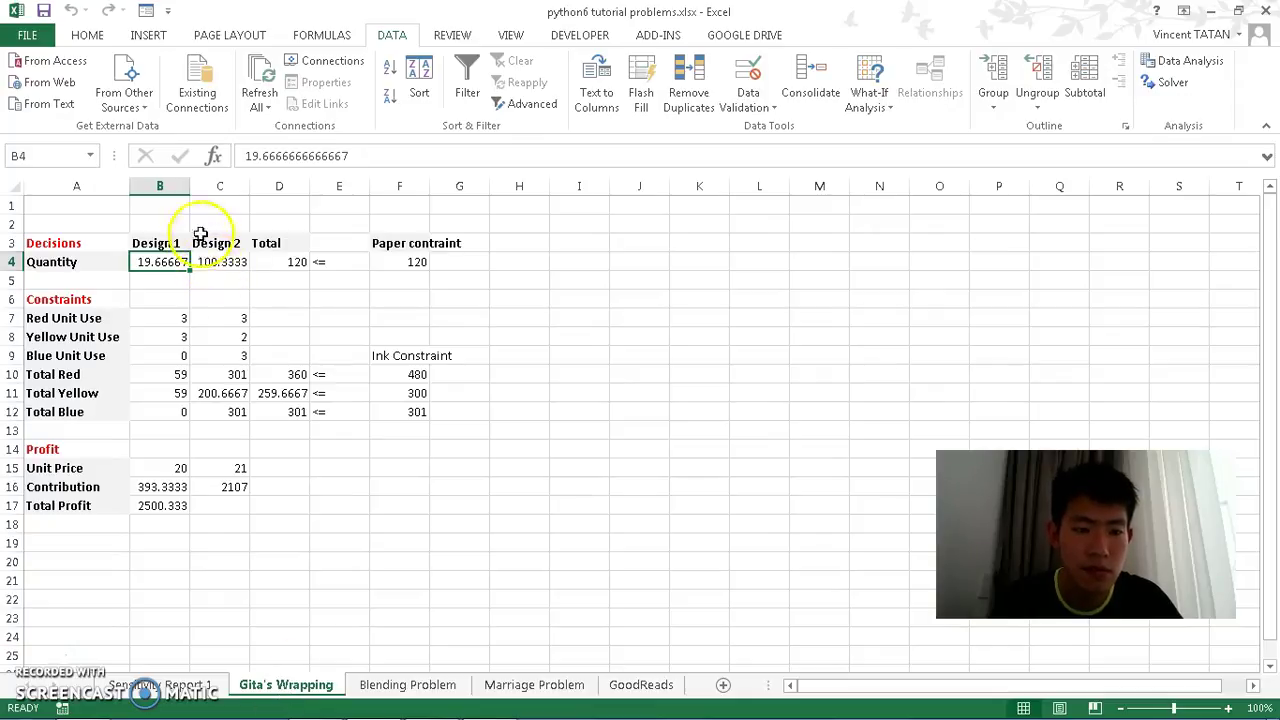
drag(191, 184, 299, 186)
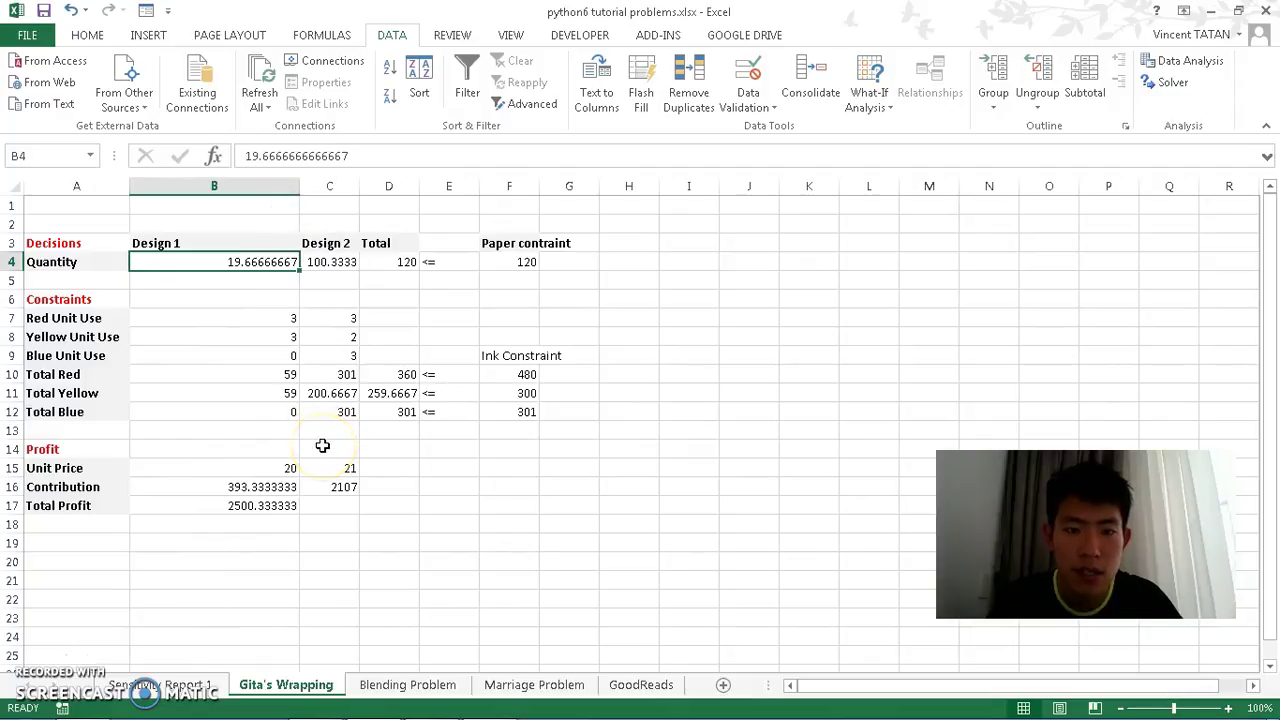
click(283, 505)
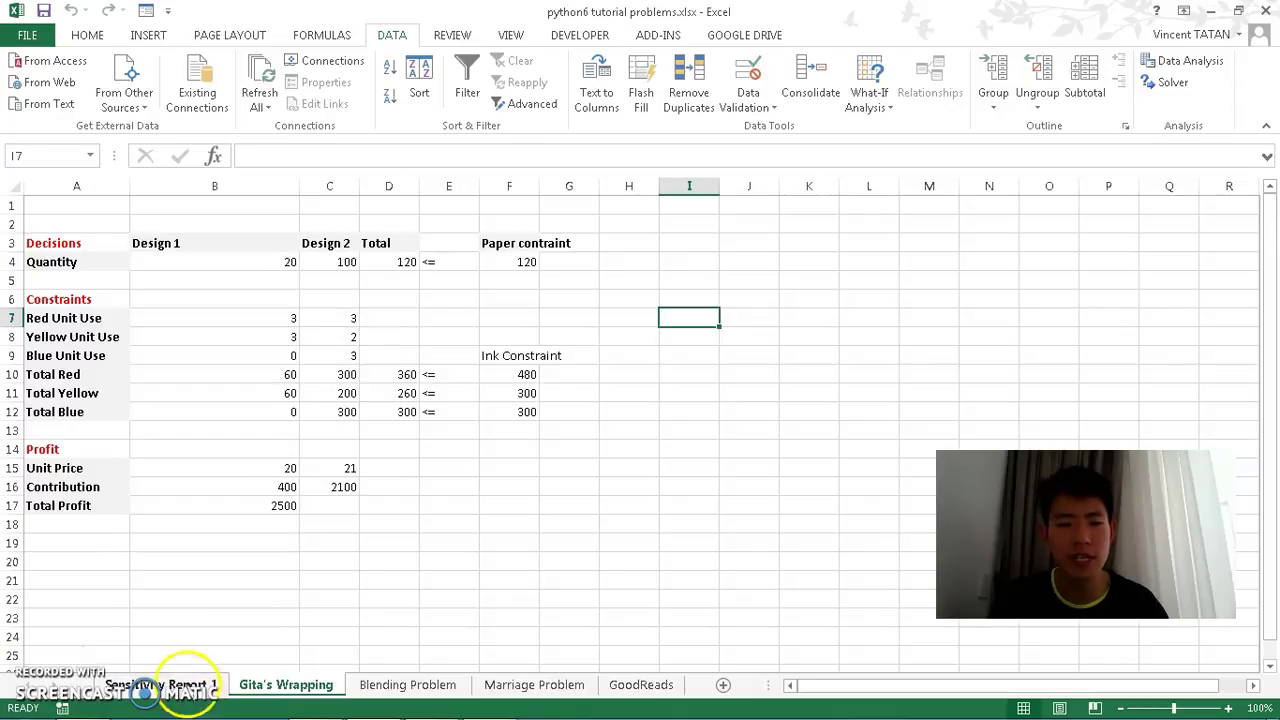
Examine the shadow price and final value of the Quantity Total constraint in Sensitivity Report 1
click(177, 686)
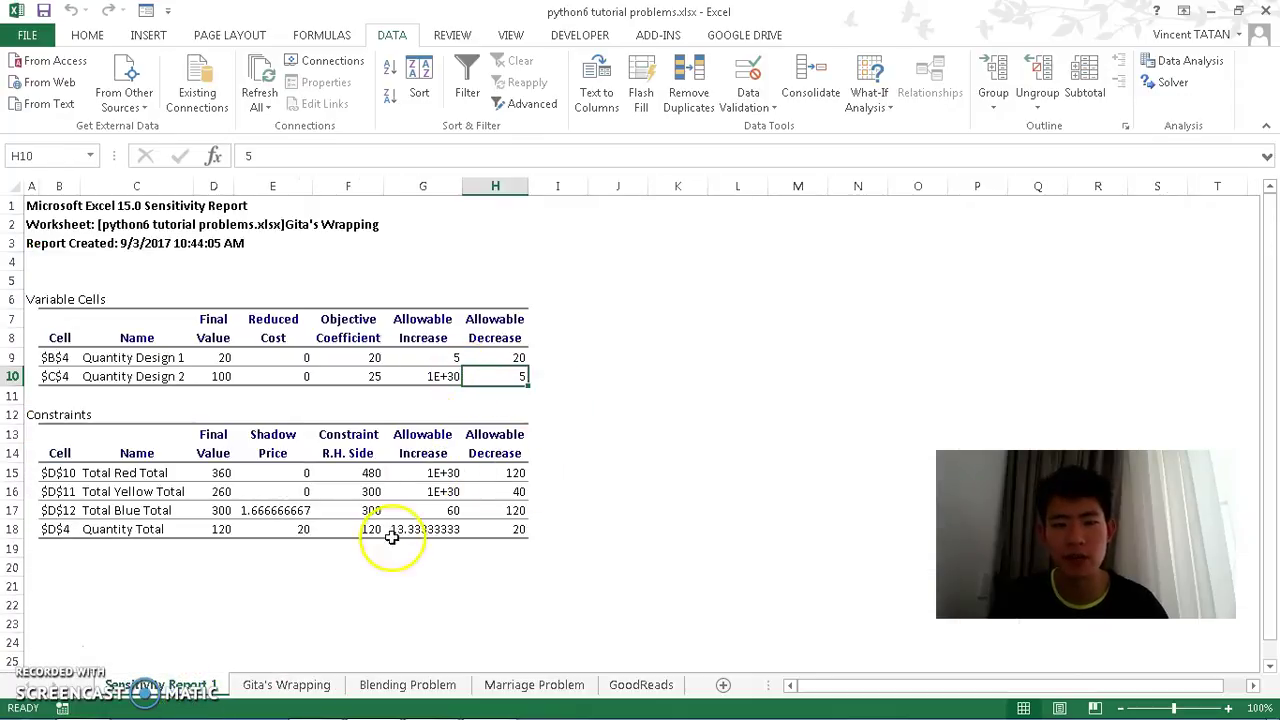
click(298, 529)
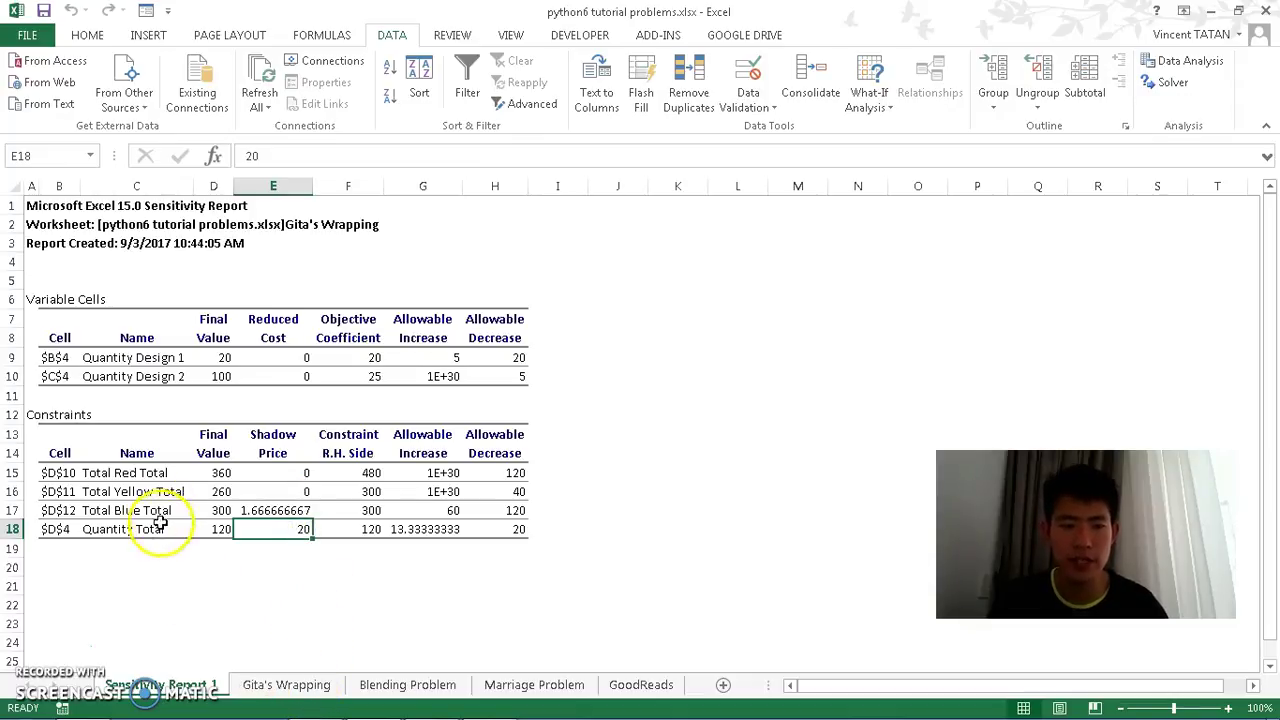
click(215, 532)
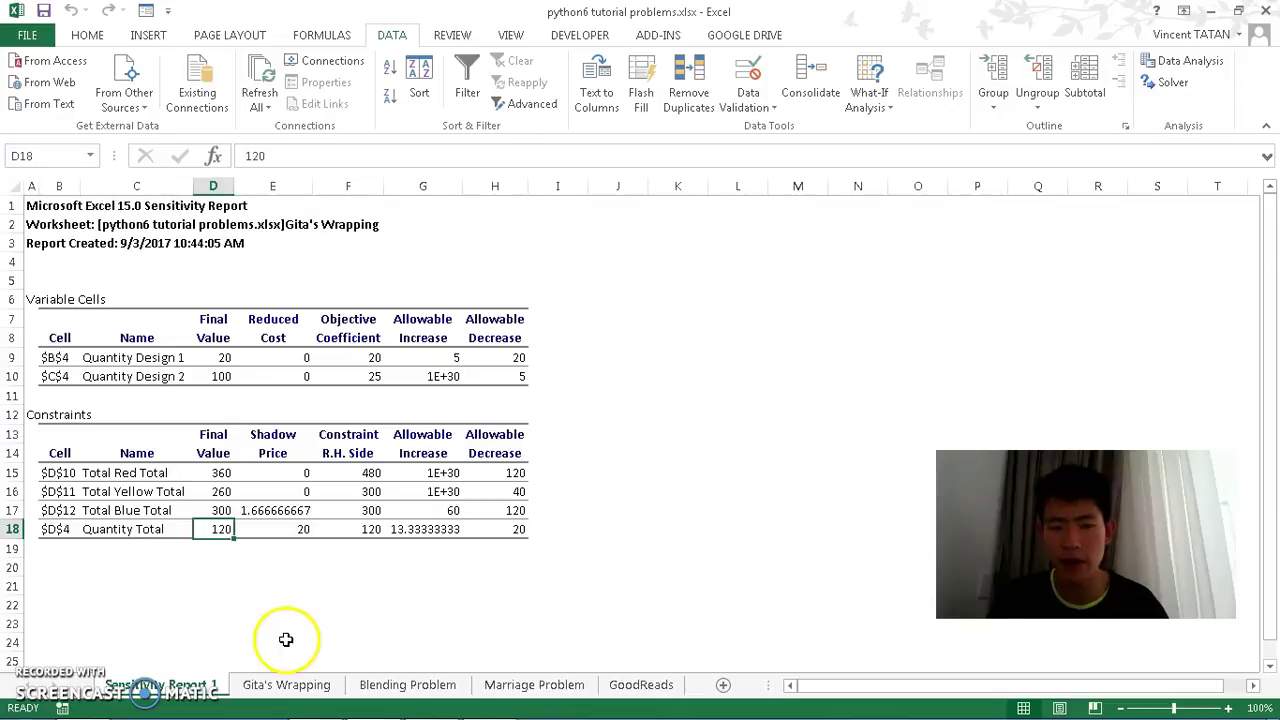
Set the paper constraint in F4 to 121 on the Gita's Wrapping sheet
click(286, 685)
click(522, 261)
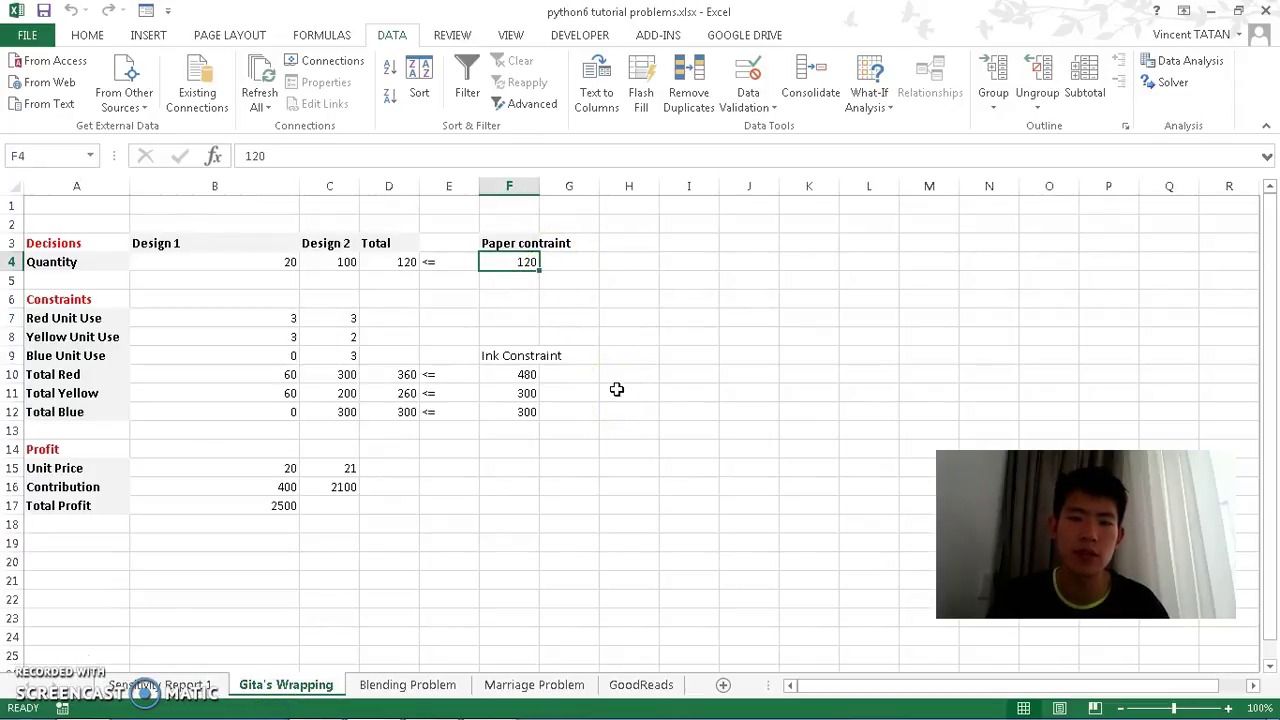
text(1)
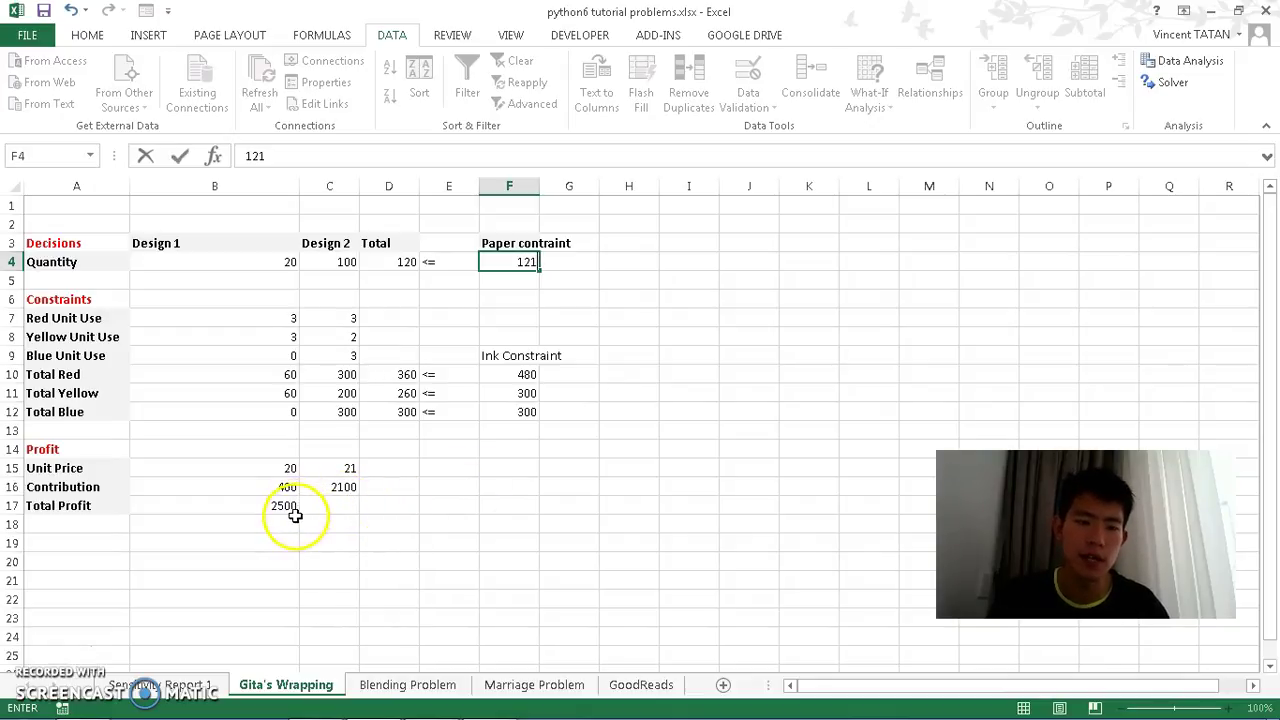
Compare the total profit in B17 with the Quantity Total shadow price in Sensitivity Report 1
click(245, 505)
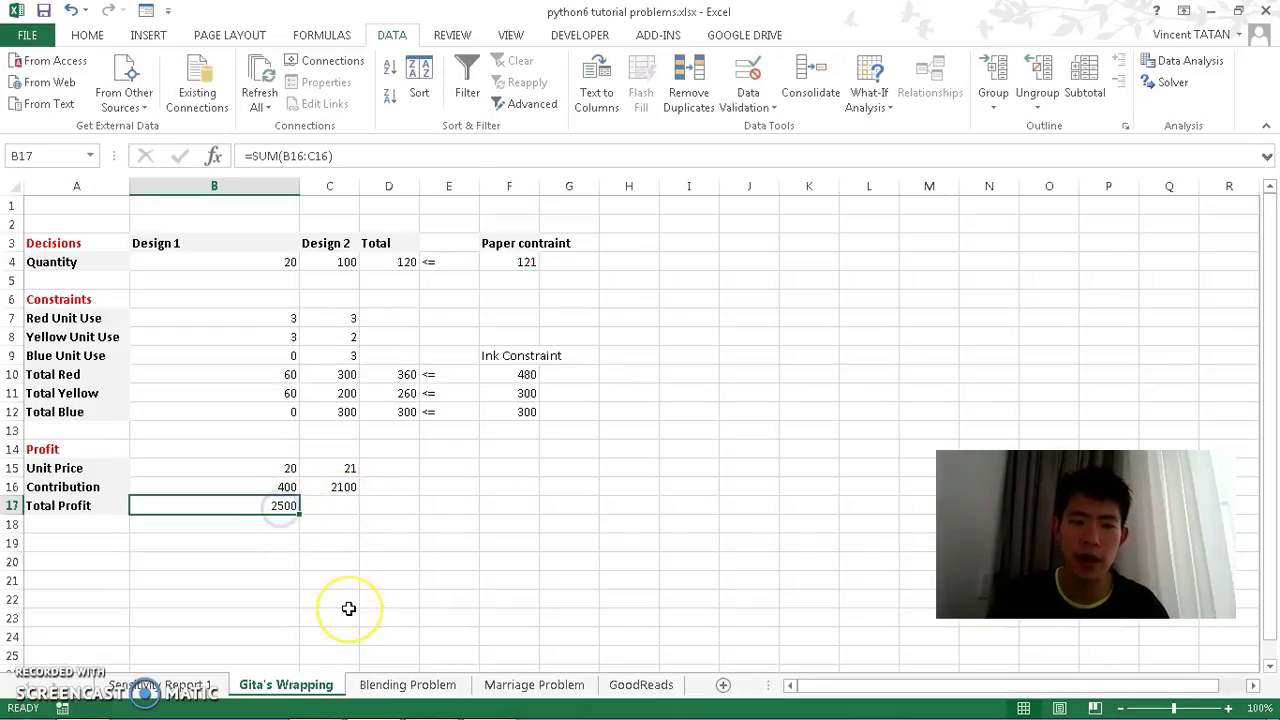
click(200, 684)
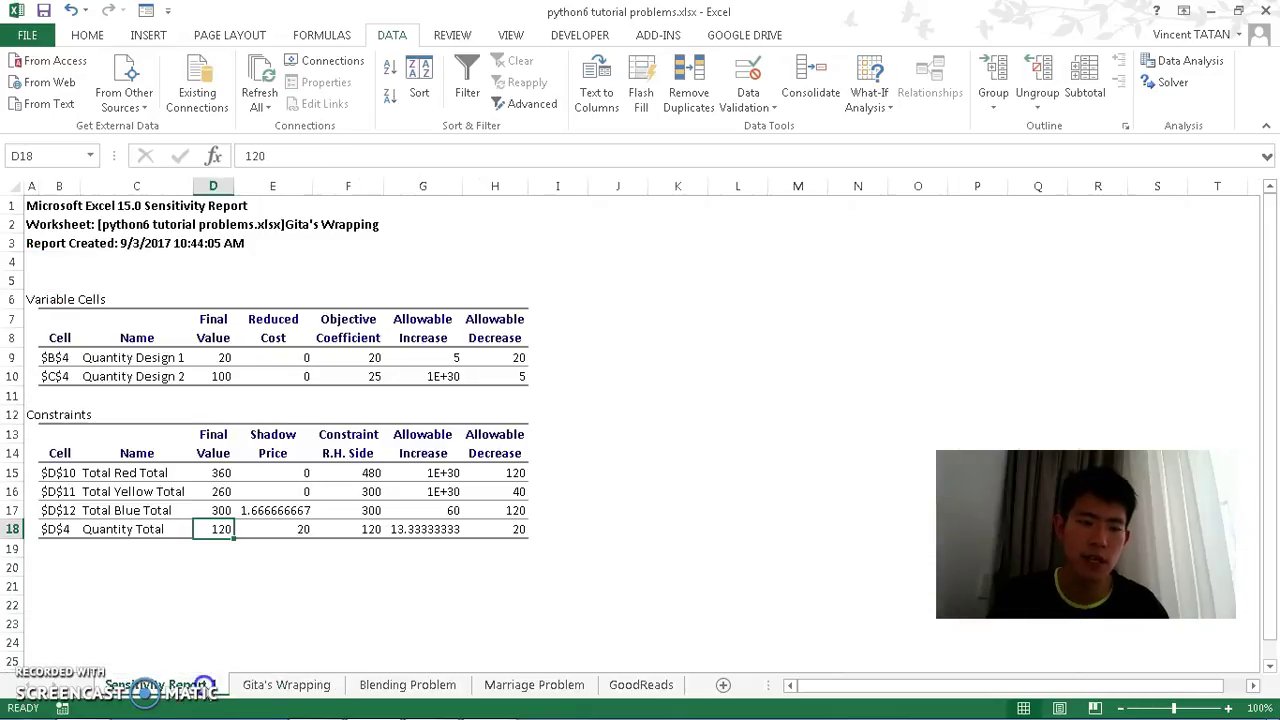
click(295, 531)
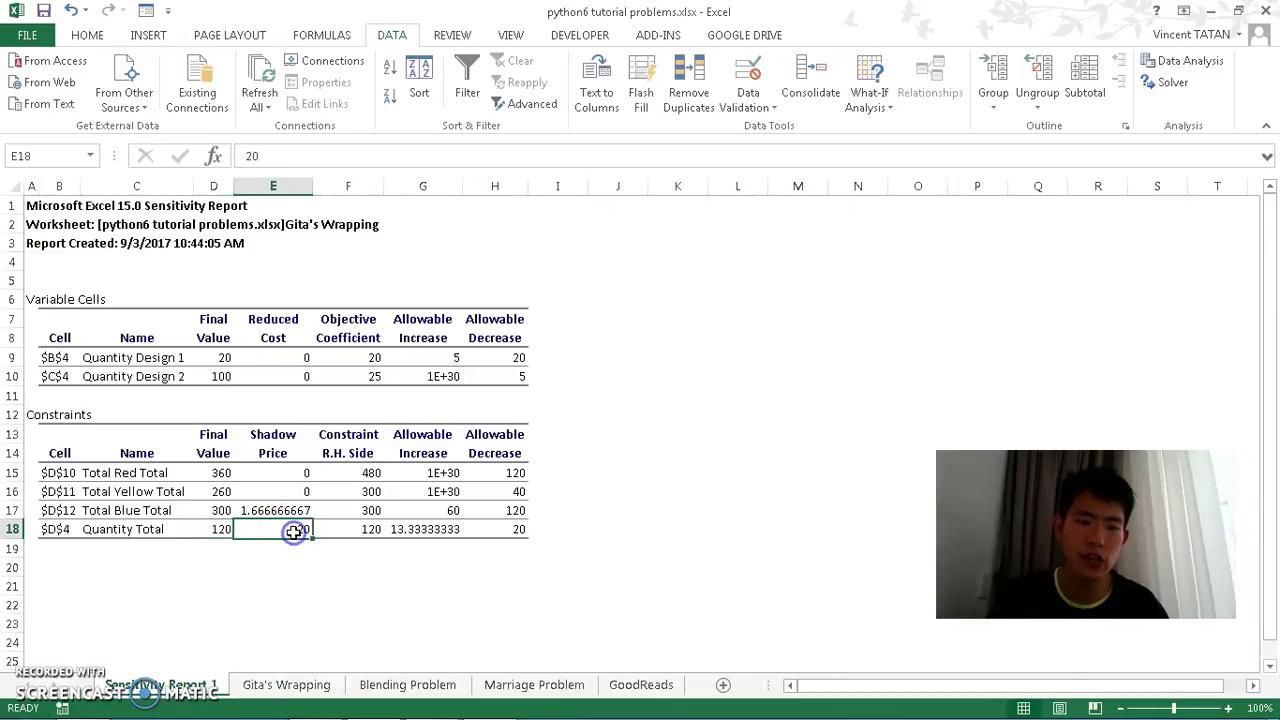
Run Solver on the Gita's Wrapping sheet under the 121 paper constraint, inspect the solution and discard it
click(290, 684)
click(515, 430)
click(1168, 82)
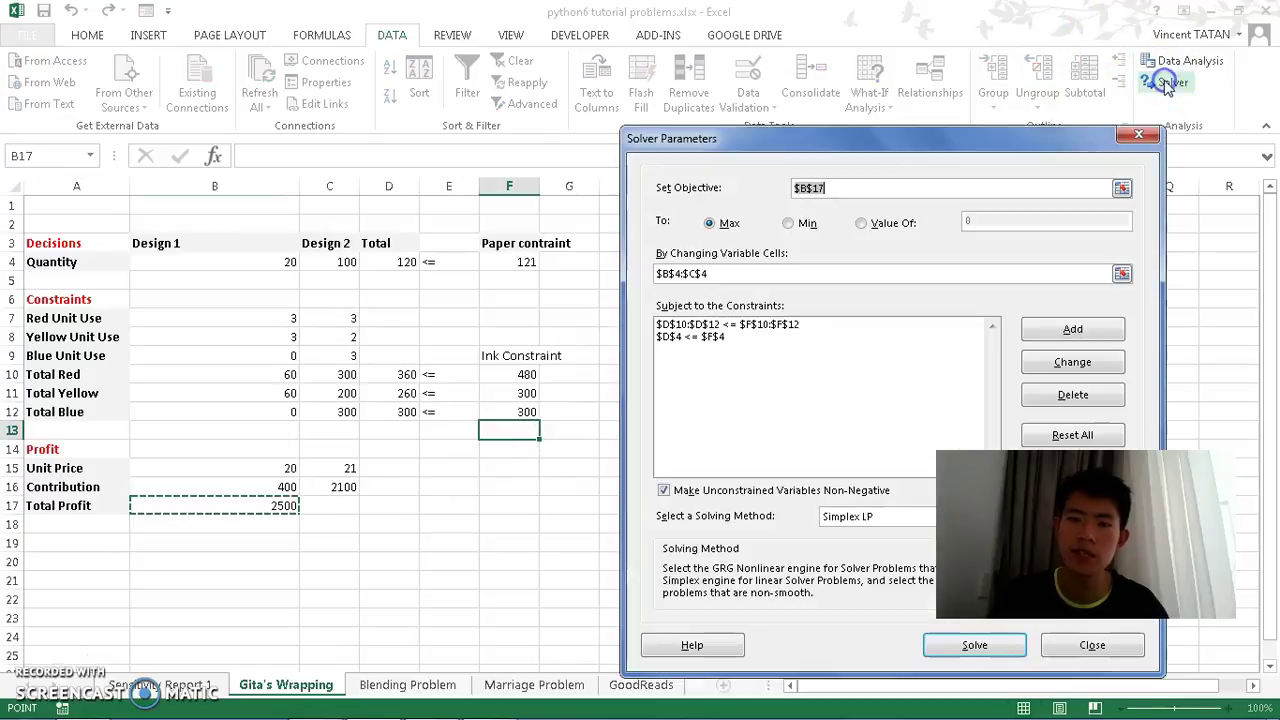
click(974, 645)
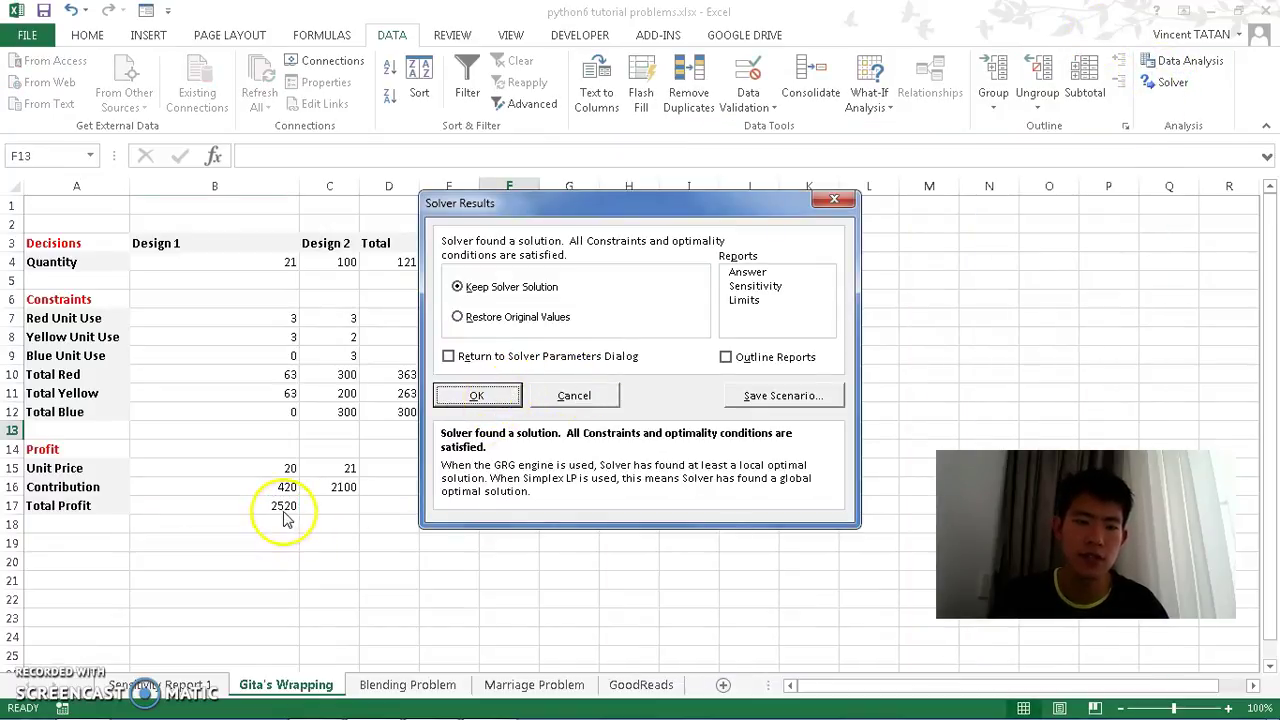
drag(613, 197, 840, 194)
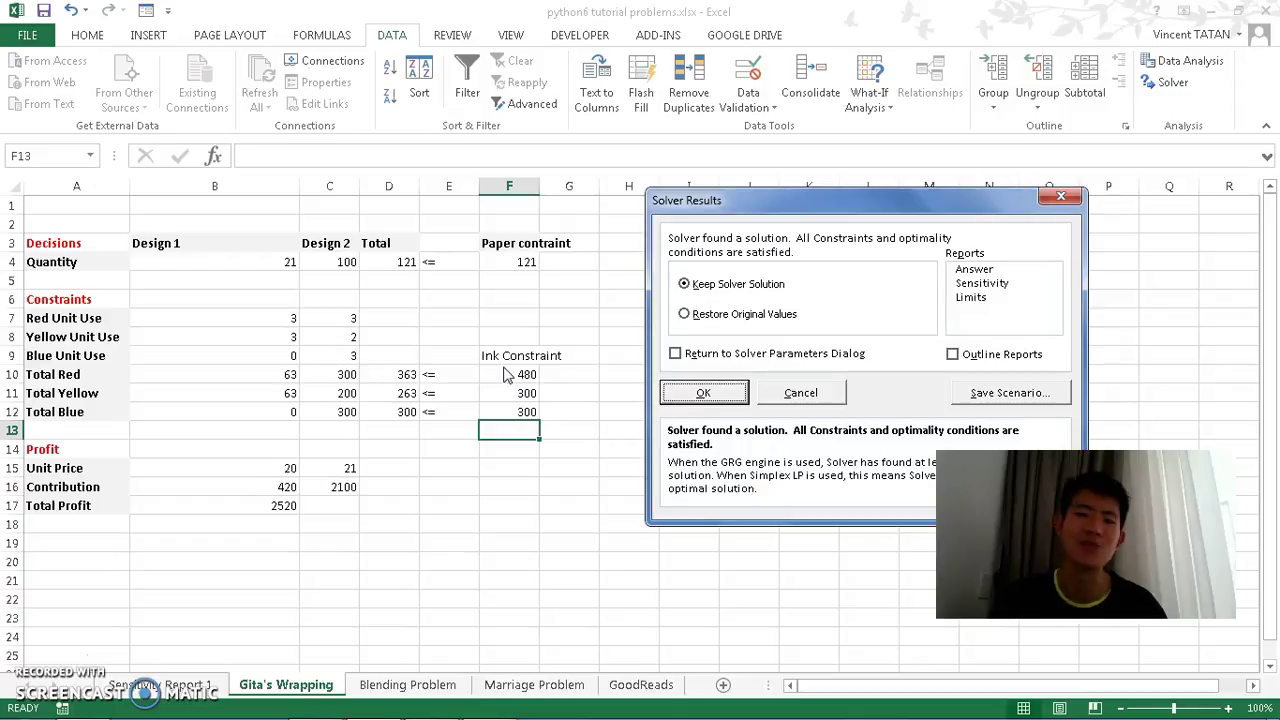
click(685, 287)
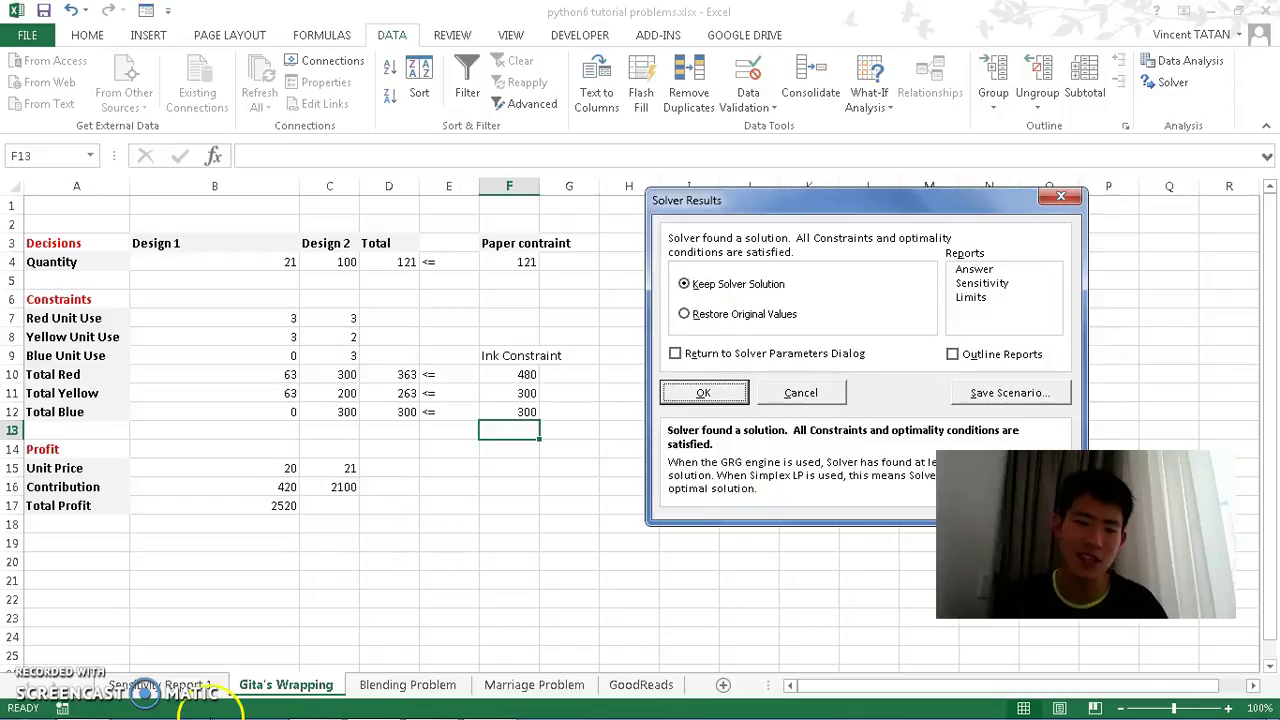
click(1058, 198)
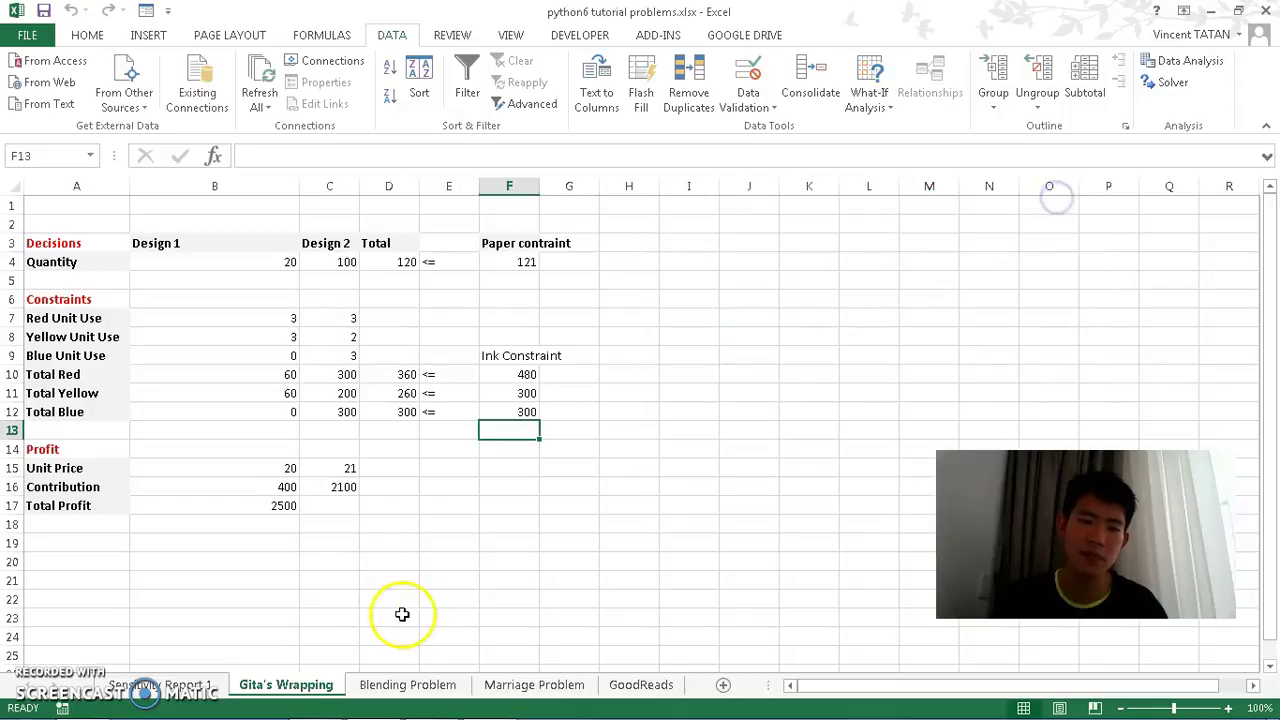
Reset the paper constraint in F4 to 120 and check the Quantity Total allowable increase in Sensitivity Report 1
click(519, 261)
text(120)
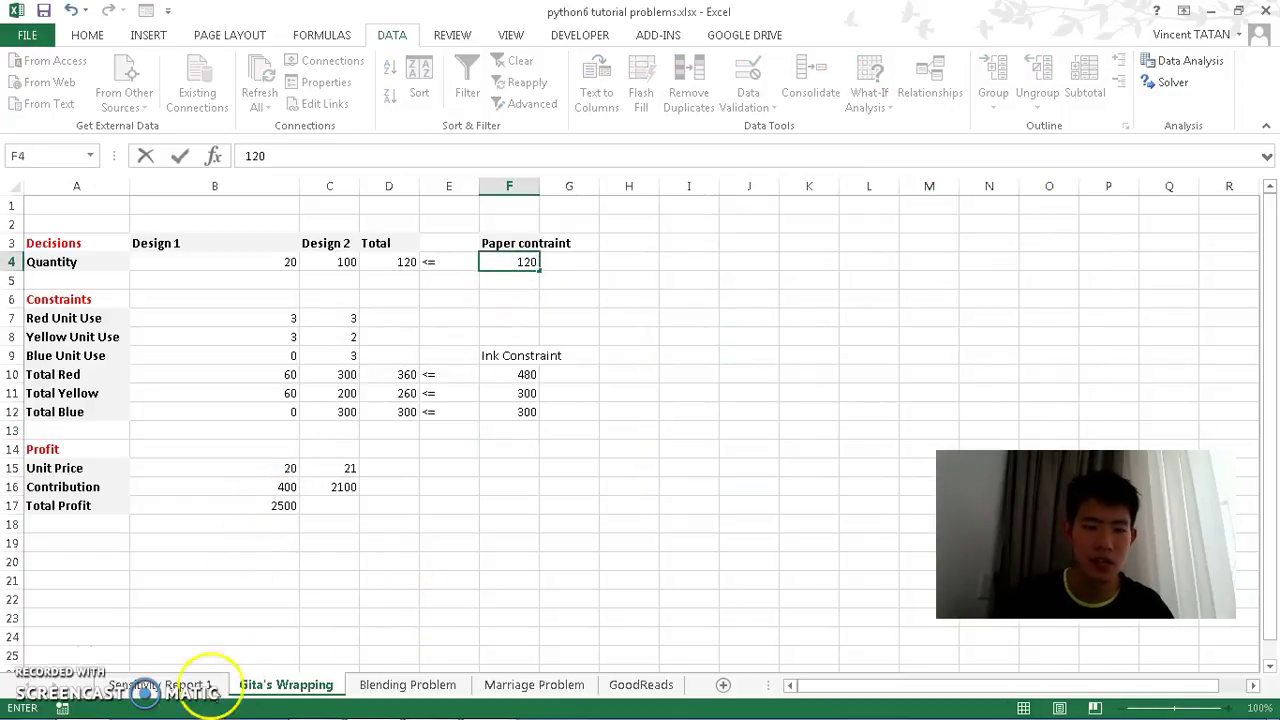
click(175, 684)
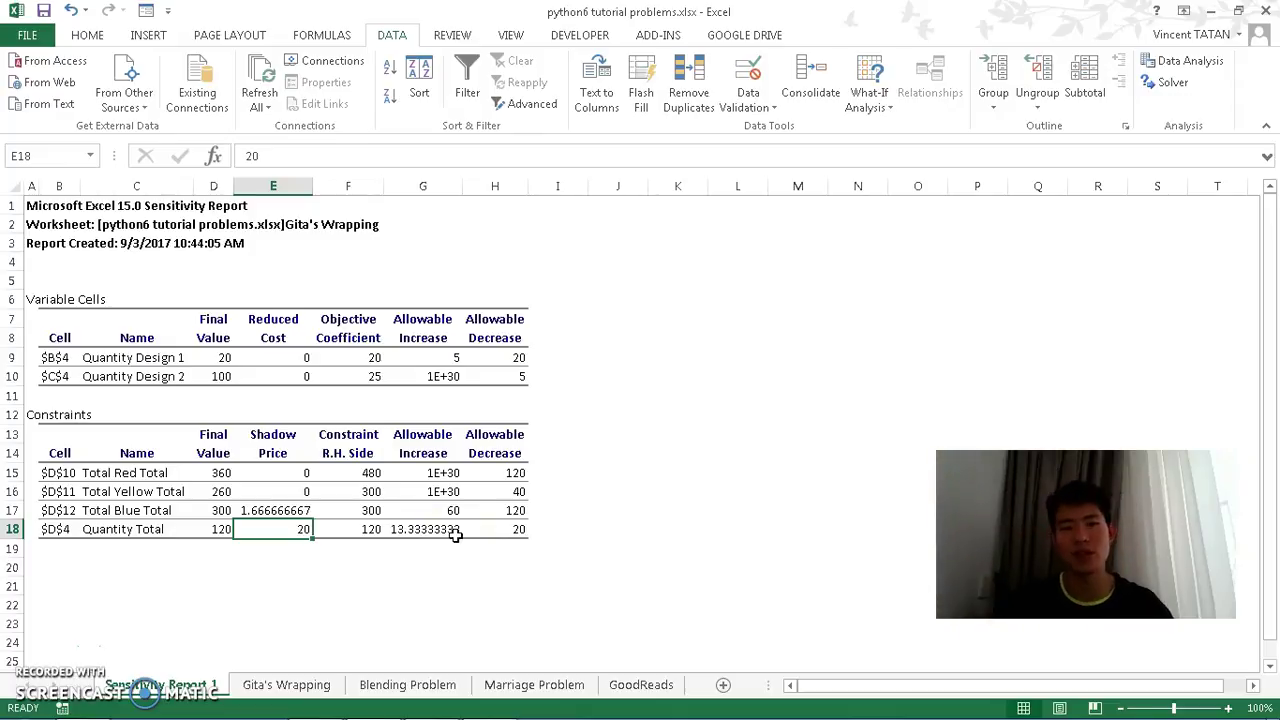
Set the paper constraint in F4 to 150 on the Gita's Wrapping sheet
click(290, 686)
click(518, 259)
text(1)
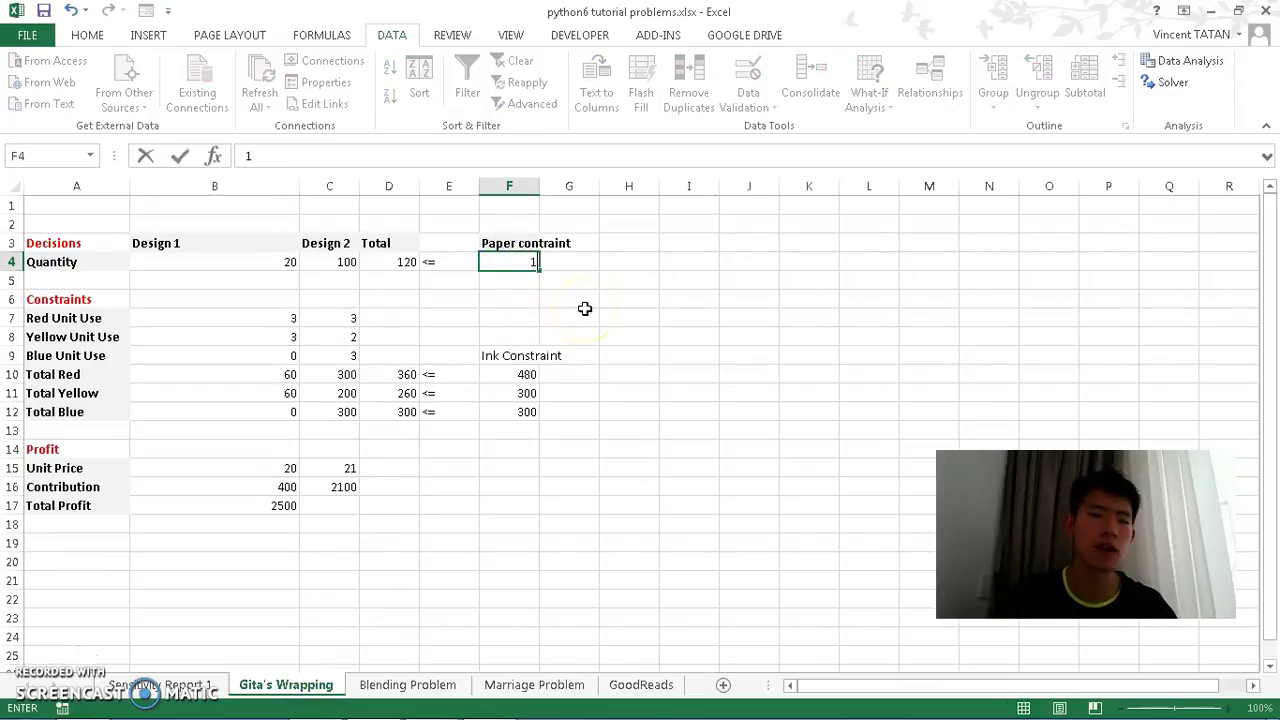
text(50)
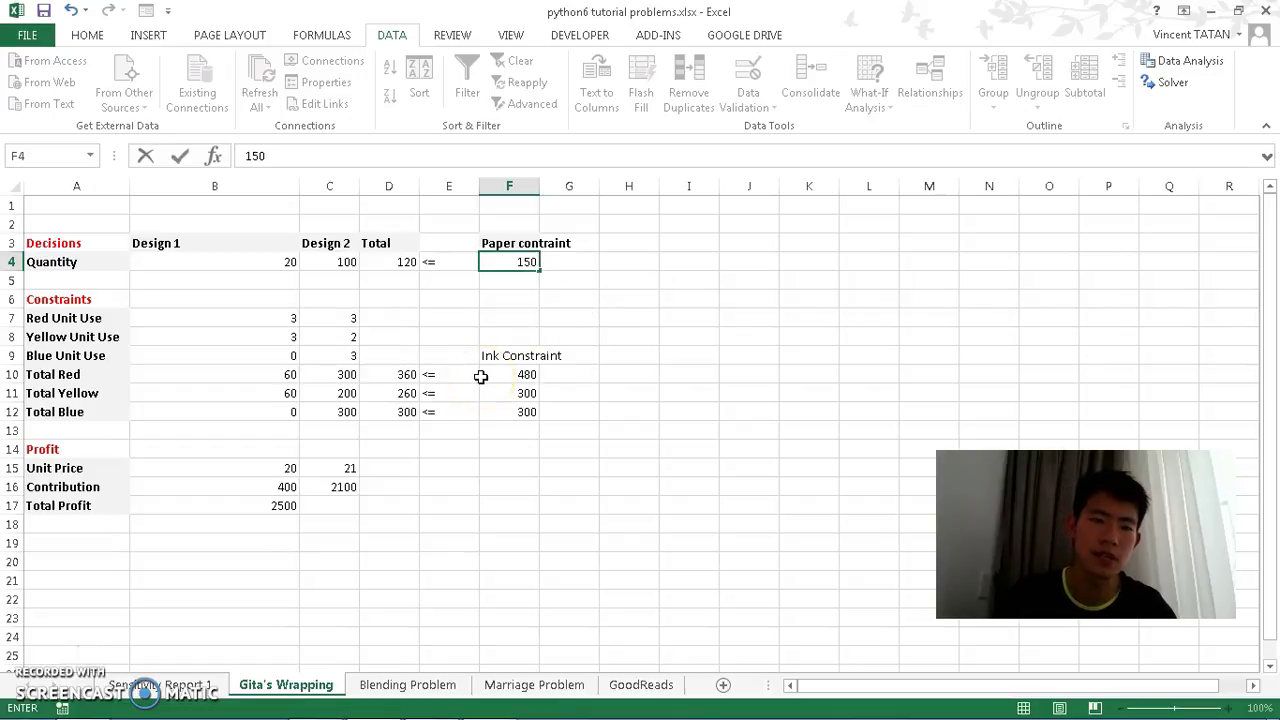
Run Solver under the 150 paper constraint, inspect the total quantity and profit, and discard the solution
click(1168, 83)
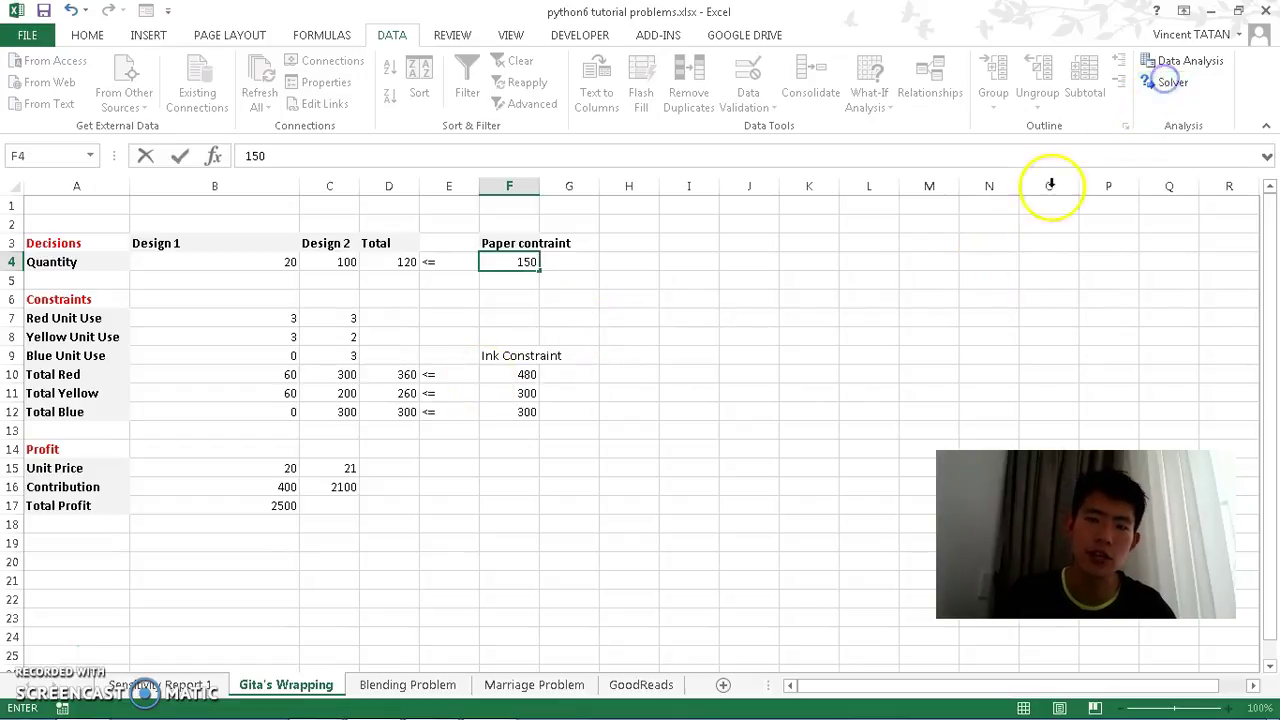
click(1172, 86)
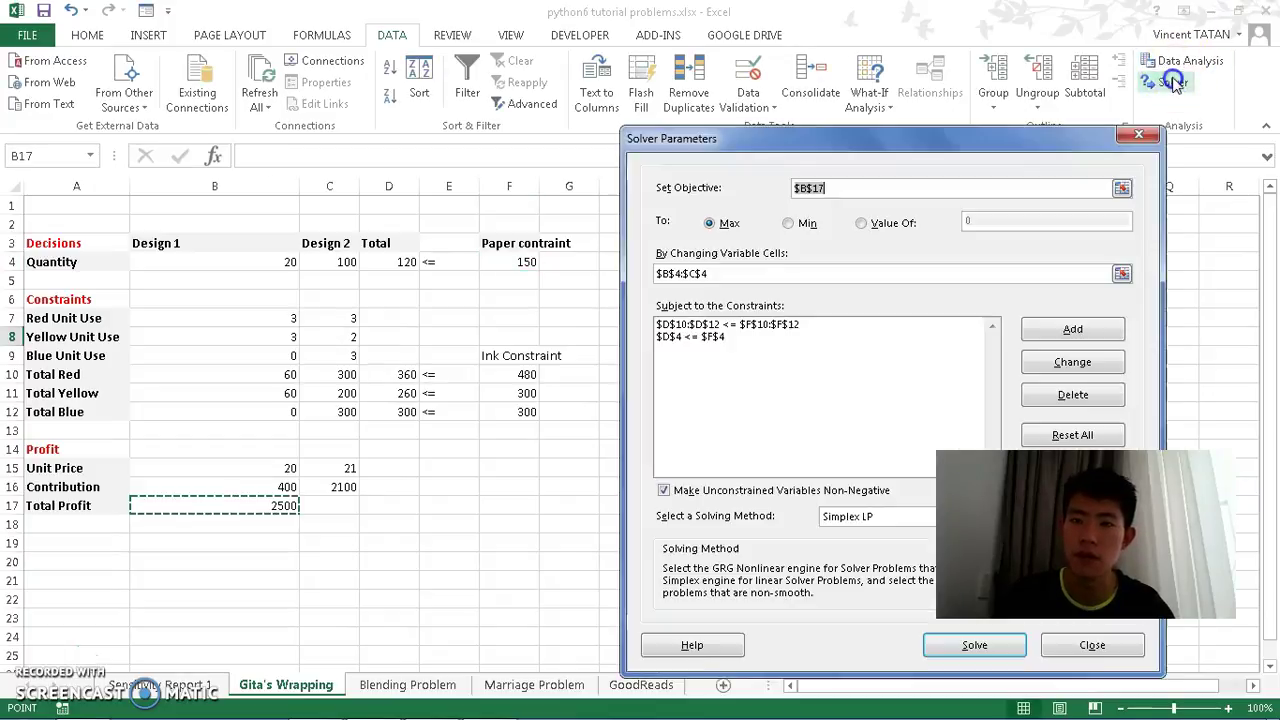
click(974, 645)
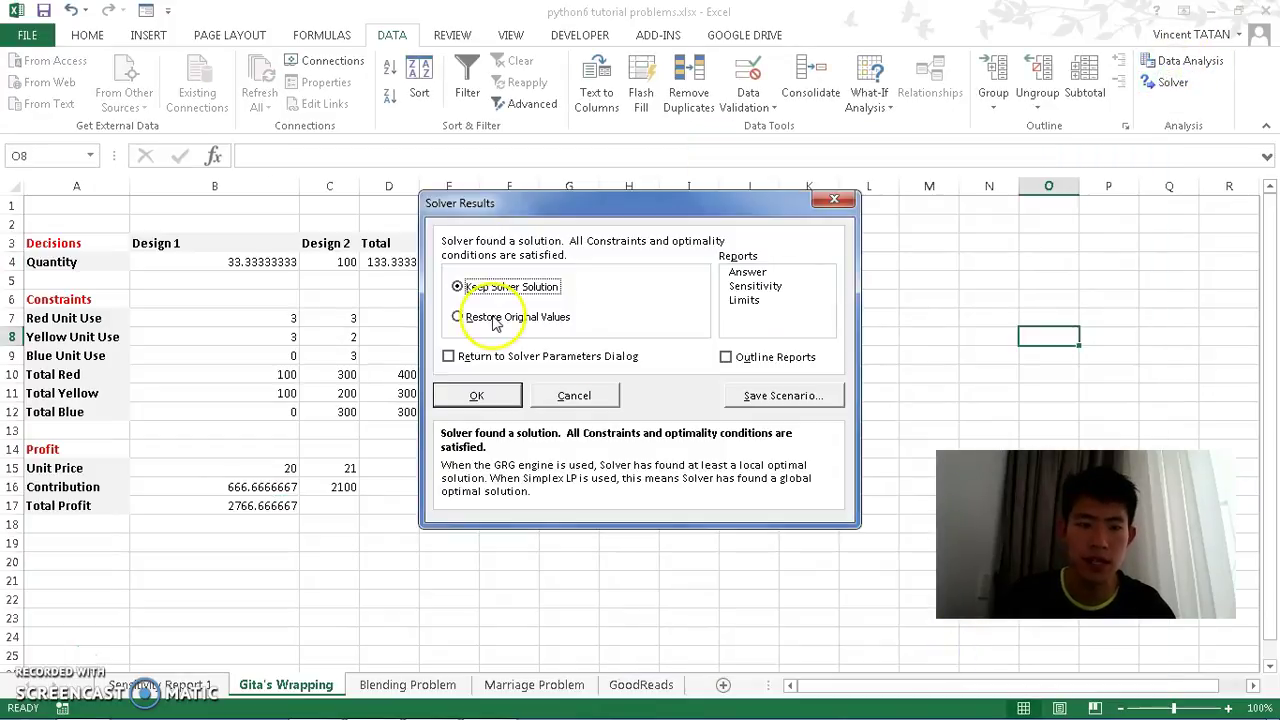
mouse_move(588, 222)
mouse_down()
mouse_move(590, 210)
mouse_move(850, 372)
mouse_up()
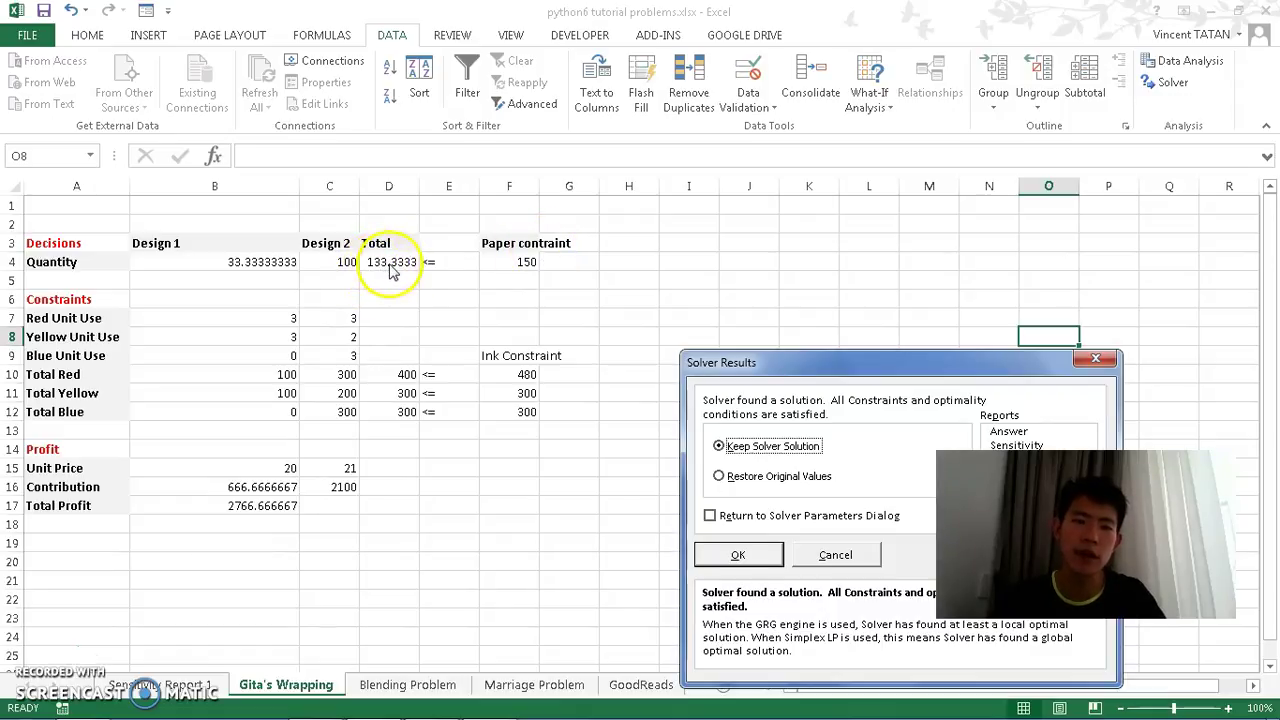
drag(933, 375, 757, 208)
click(688, 398)
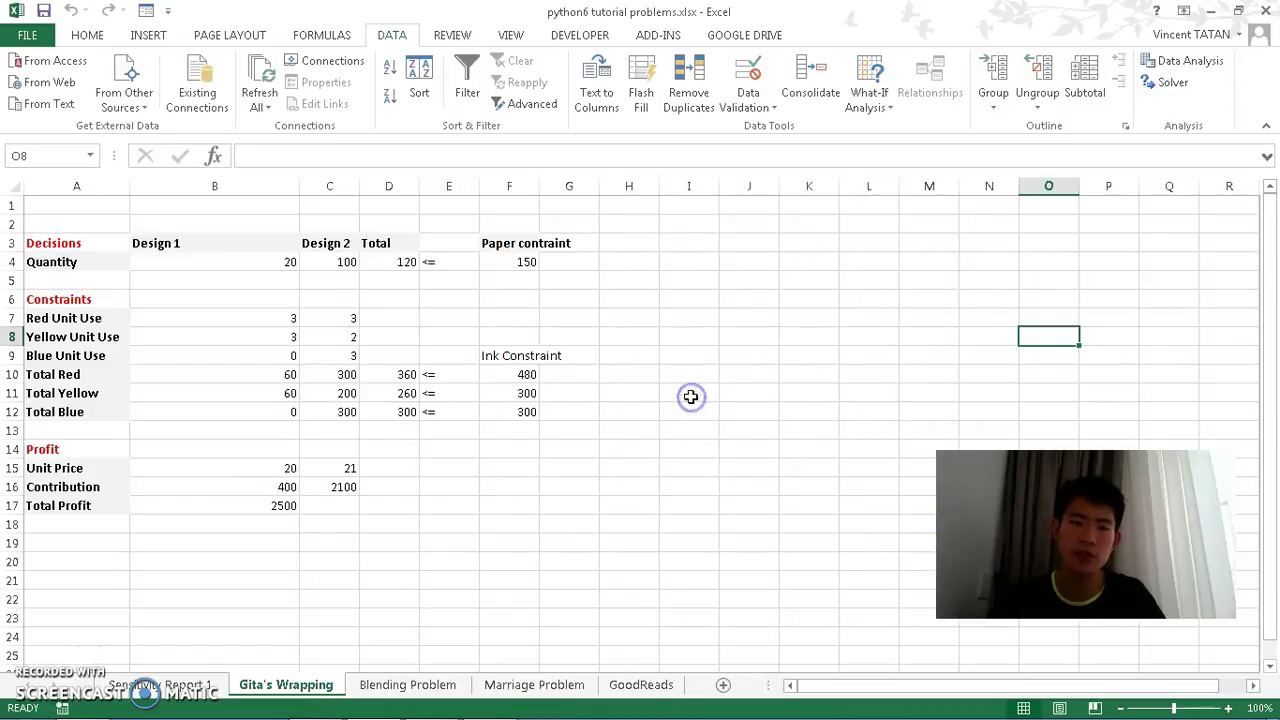
Examine the allowable increase of the Quantity Total constraint in Sensitivity Report 1 against the Gita's Wrapping sheet
click(175, 686)
click(448, 528)
click(294, 688)
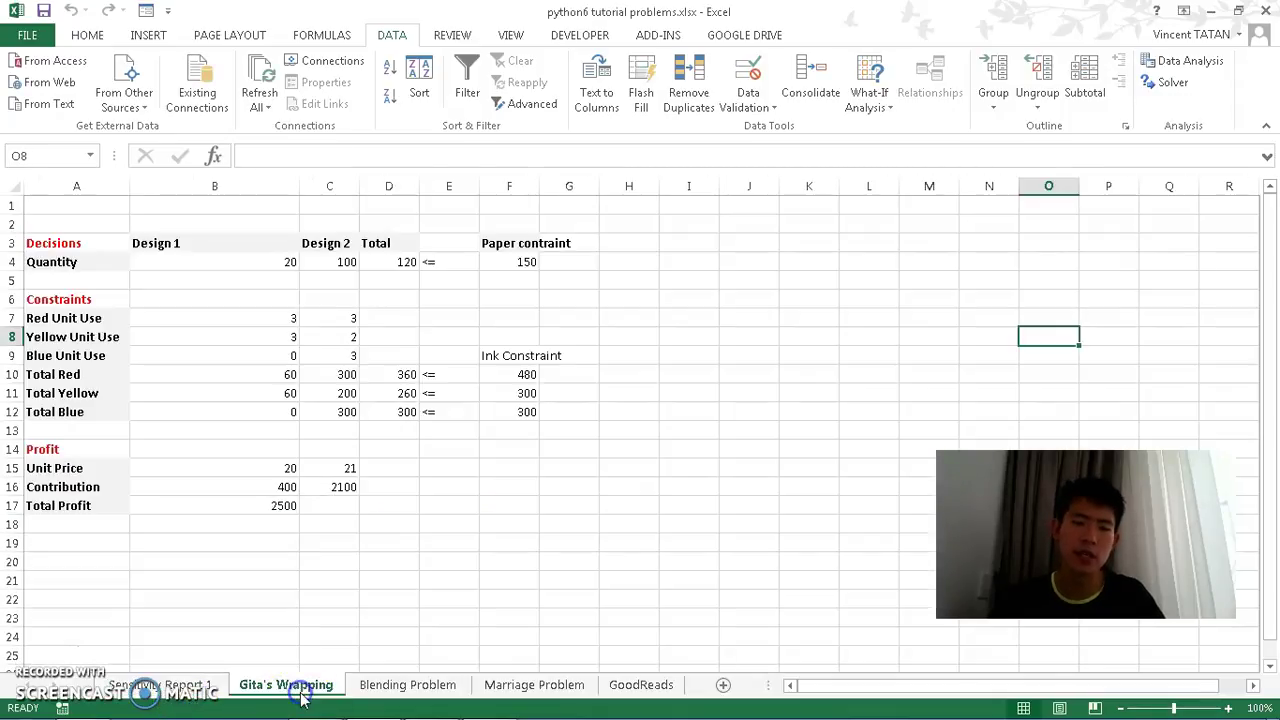
click(171, 686)
click(389, 531)
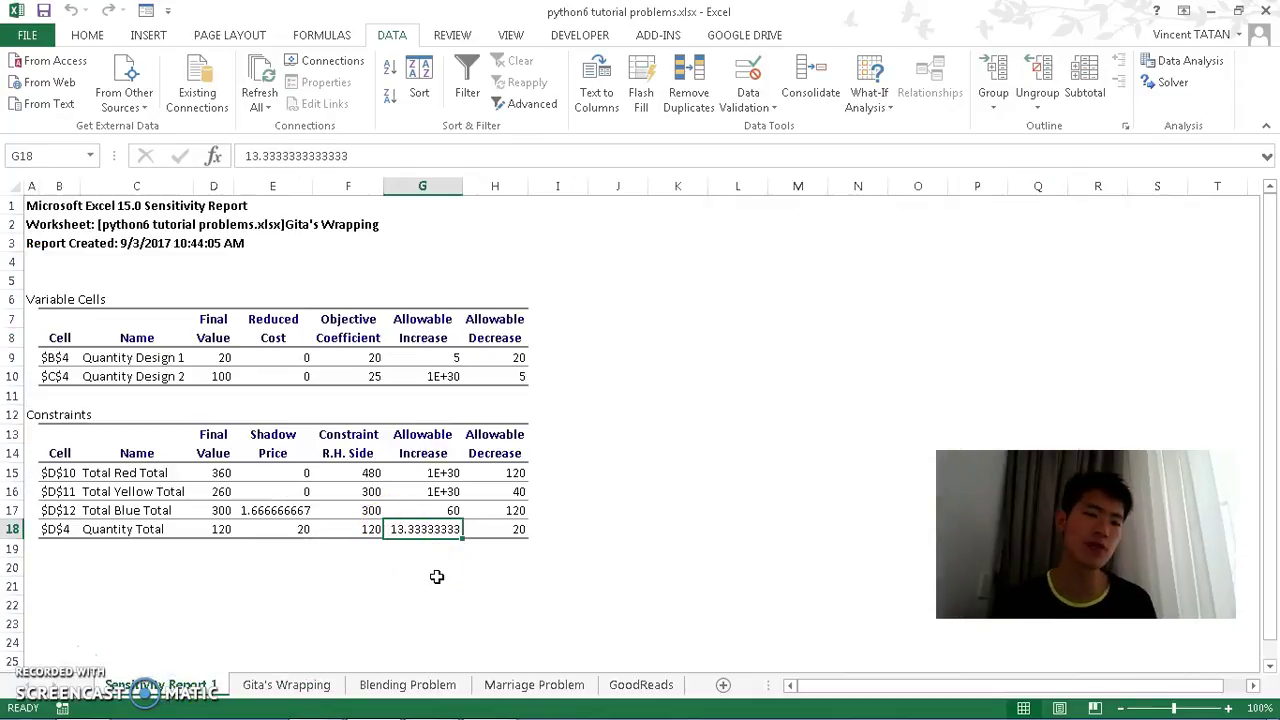